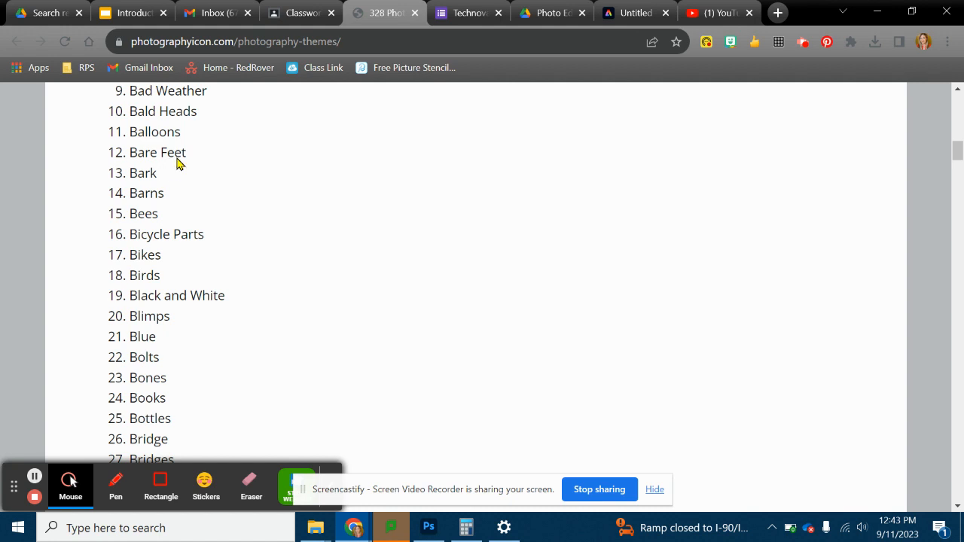
# Read through the numbered list of photography themes for collage subject ideas
pyautogui.scroll(-3, 185, 228)
pyautogui.scroll(-2, 184, 227)
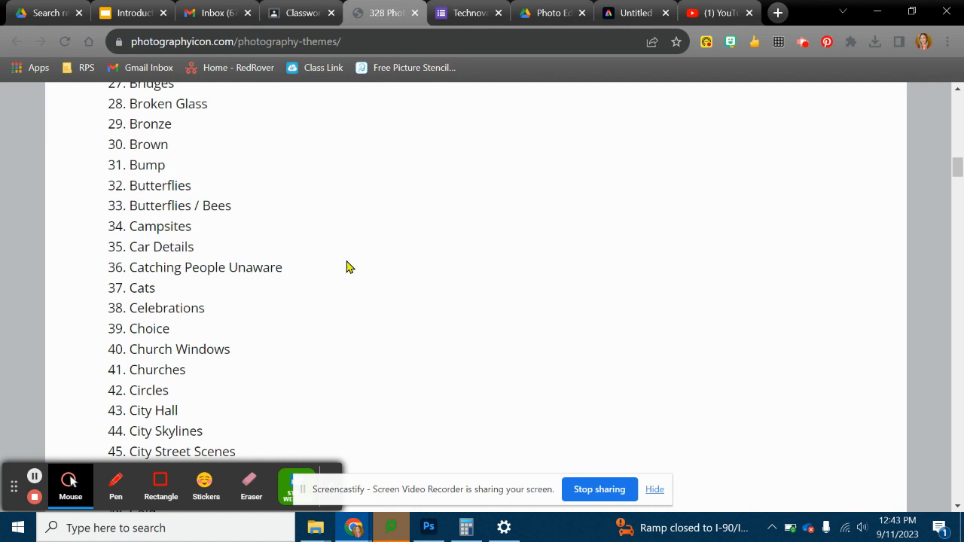
pyautogui.scroll(-1, 278, 256)
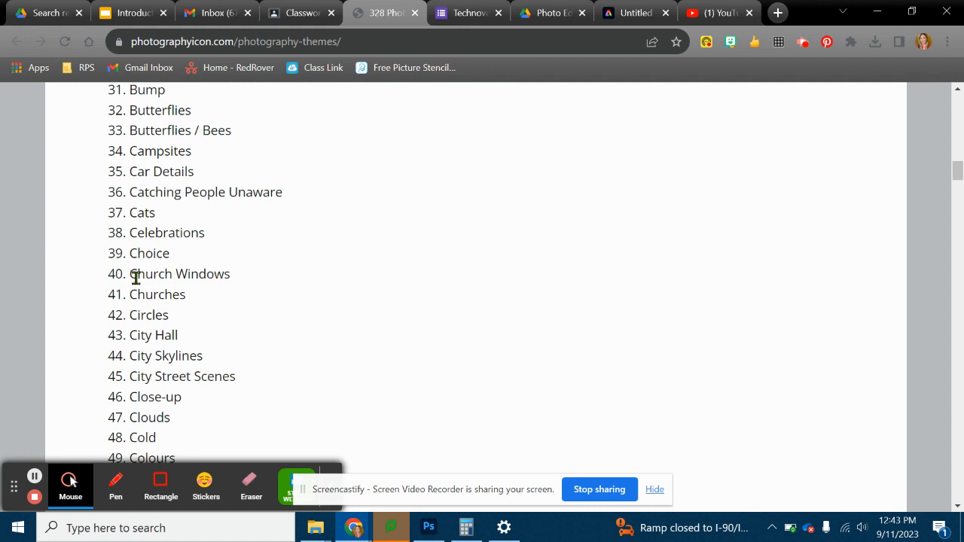
pyautogui.scroll(-2, 390, 345)
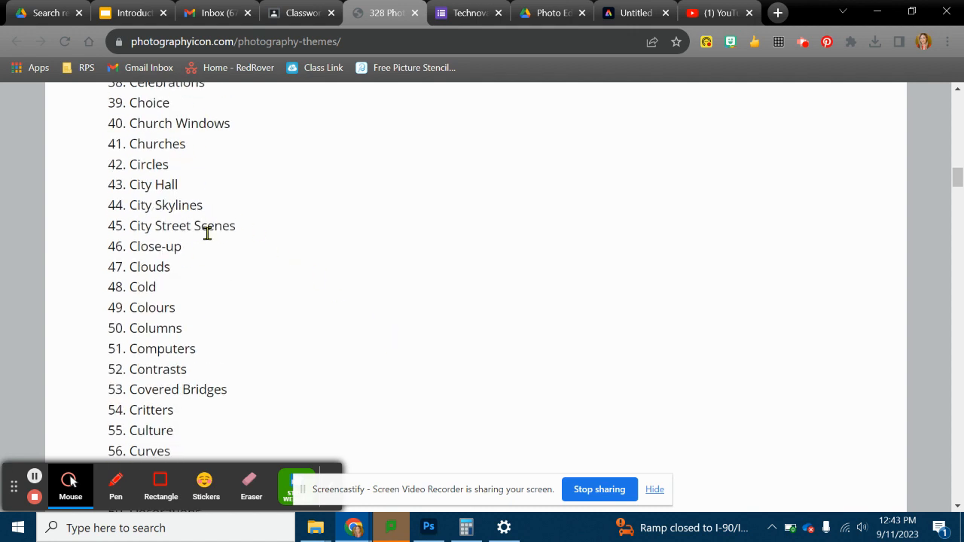
pyautogui.scroll(-1, 400, 292)
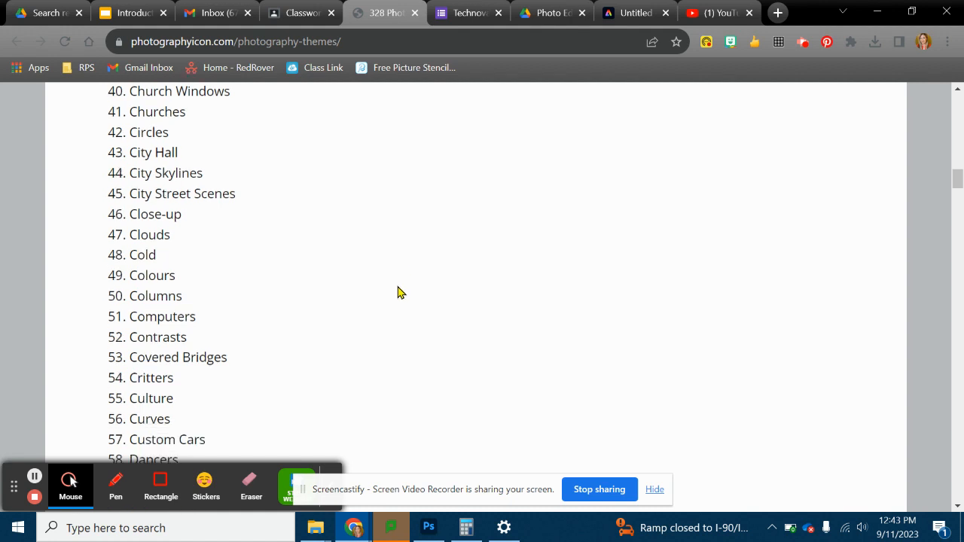
pyautogui.scroll(2, 206, 195)
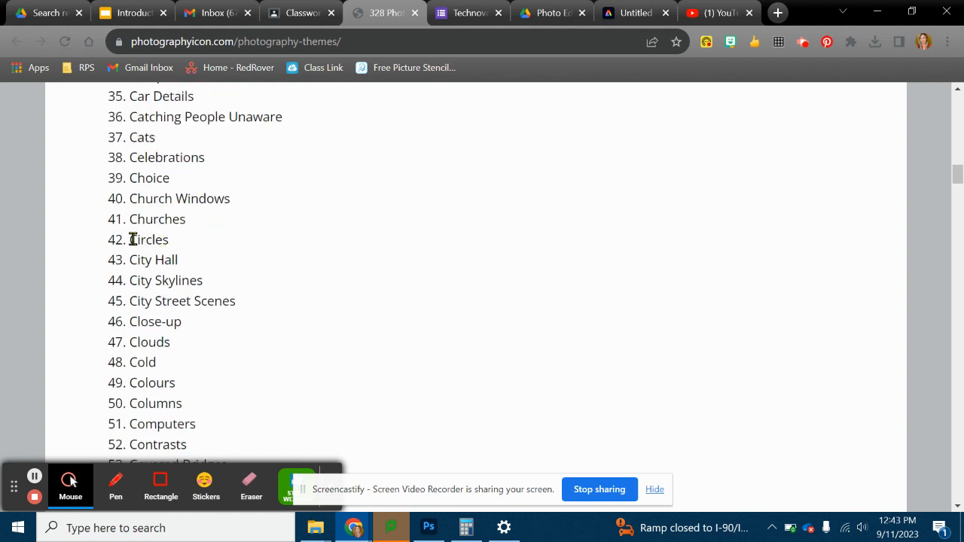
pyautogui.moveTo(134, 239); pyautogui.dragTo(183, 247)
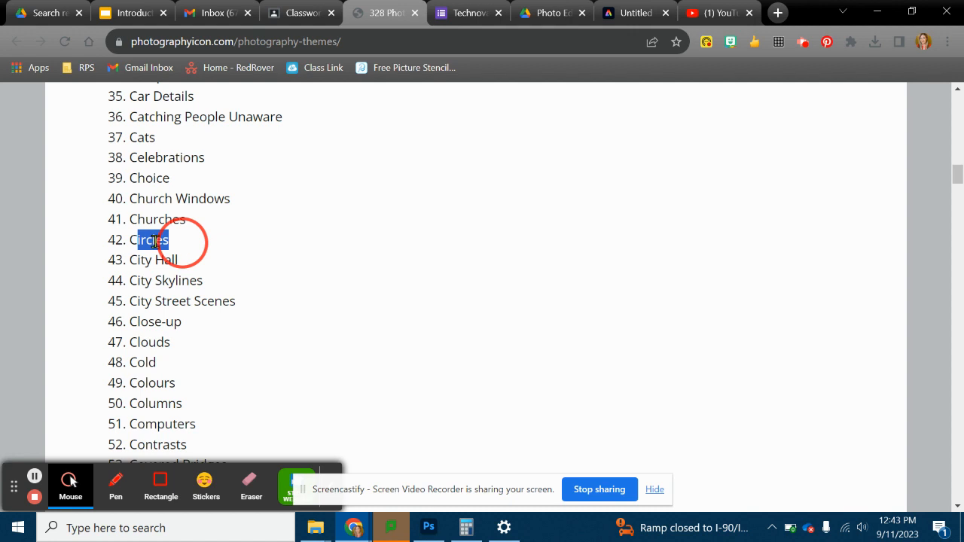
pyautogui.click(247, 265)
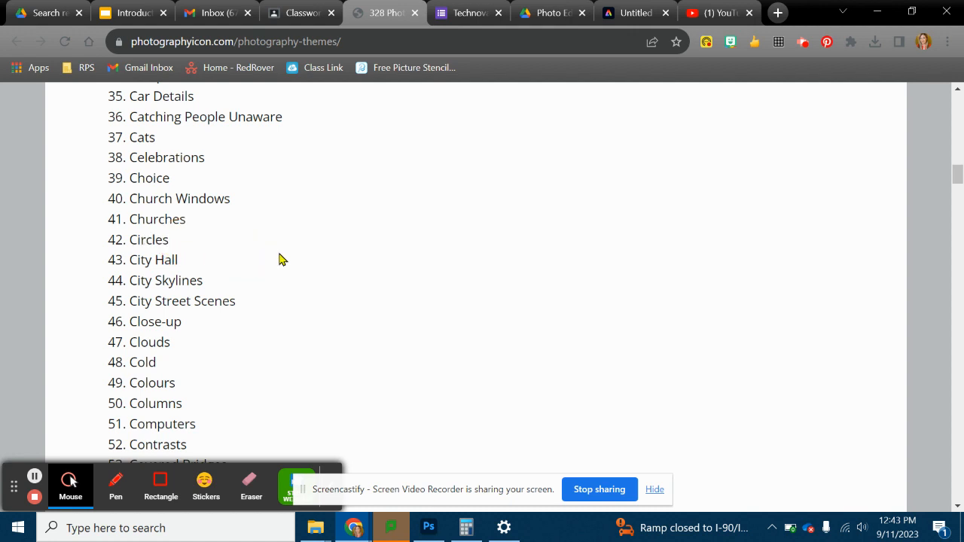
pyautogui.scroll(-3, 278, 259)
pyautogui.scroll(-7, 279, 260)
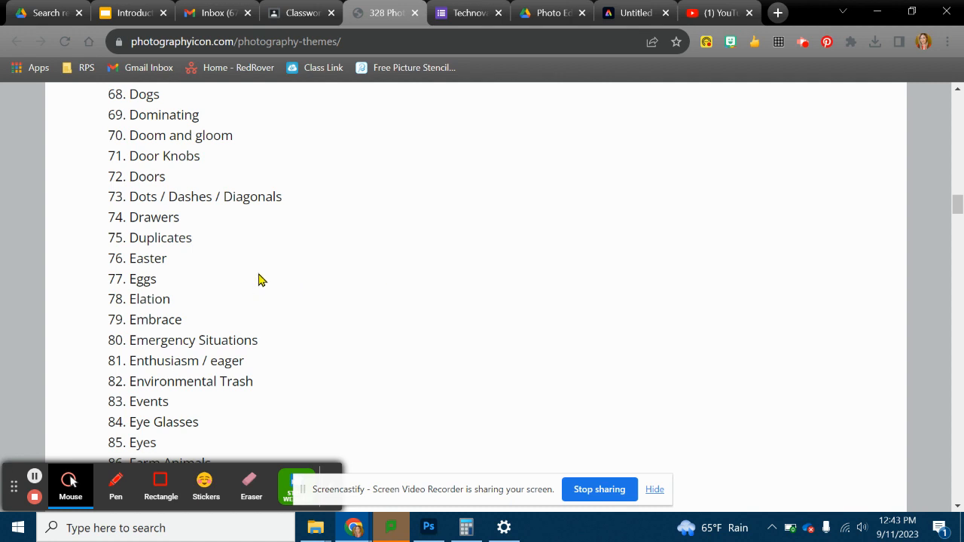
pyautogui.click(192, 238)
pyautogui.moveTo(192, 238); pyautogui.dragTo(297, 258)
pyautogui.click(403, 182)
pyautogui.scroll(-2, 337, 245)
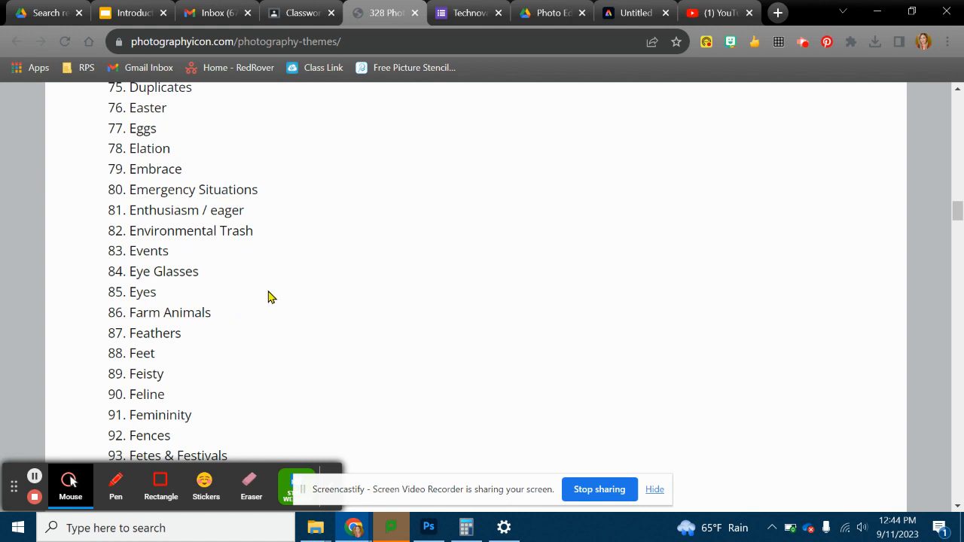
pyautogui.scroll(-3, 324, 197)
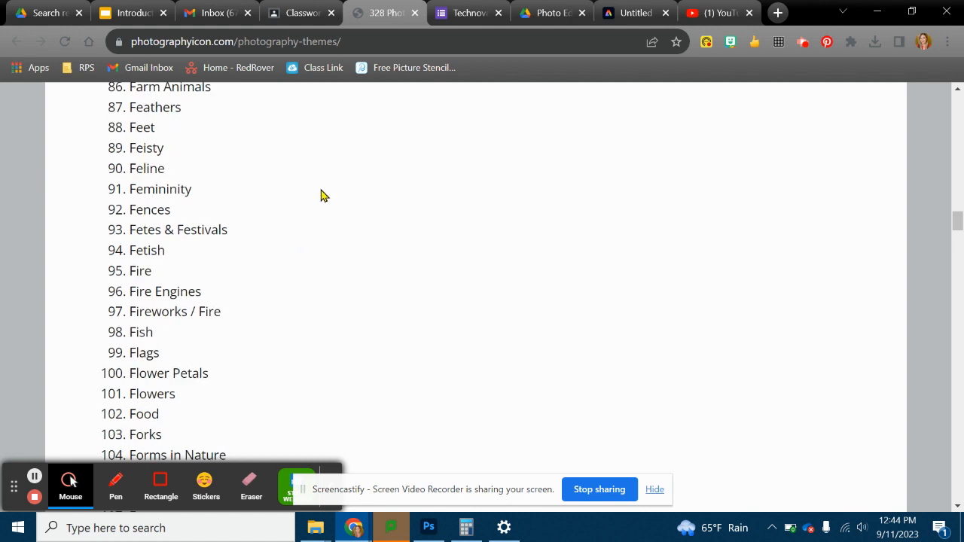
pyautogui.scroll(-12, 320, 196)
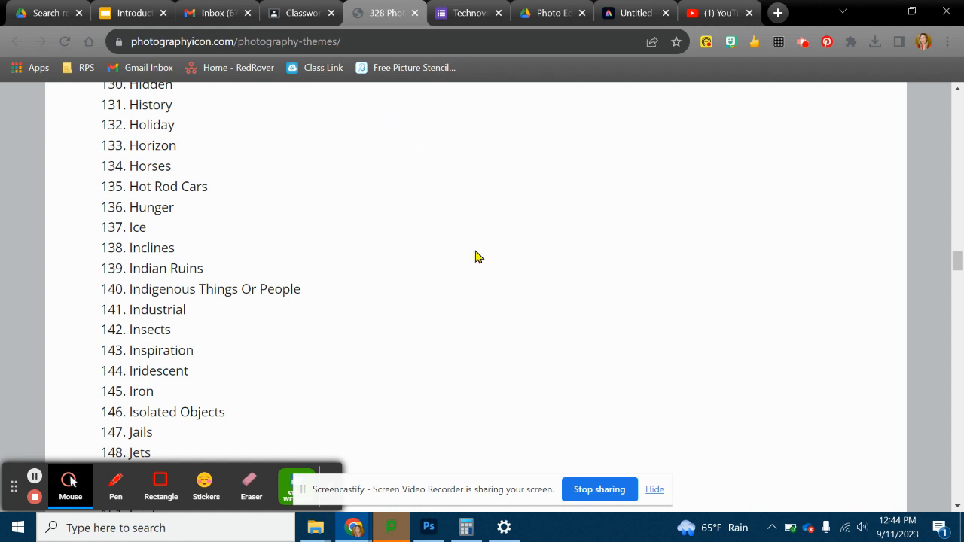
# Check the acorn photos saved in the Downloads folder in File Explorer, and close the folder window
pyautogui.click(316, 528)
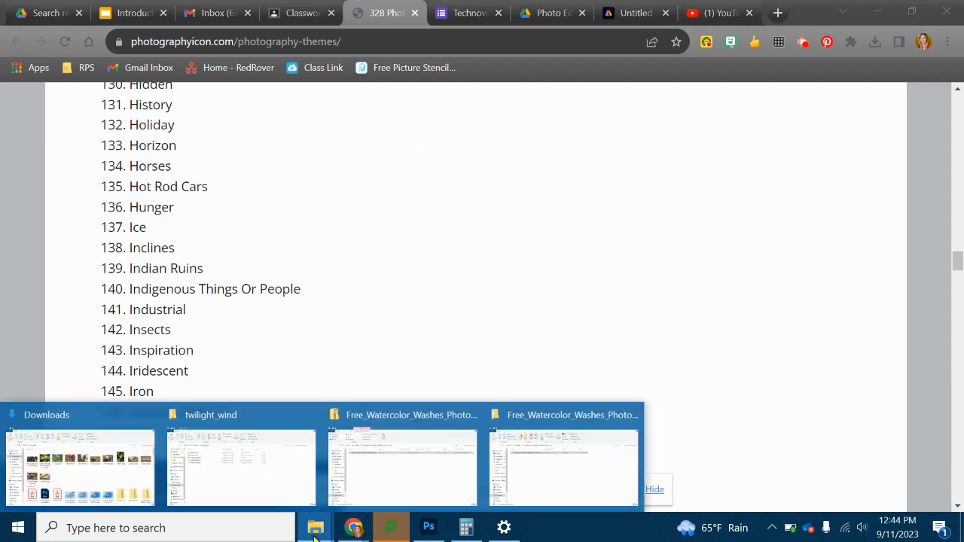
pyautogui.click(81, 472)
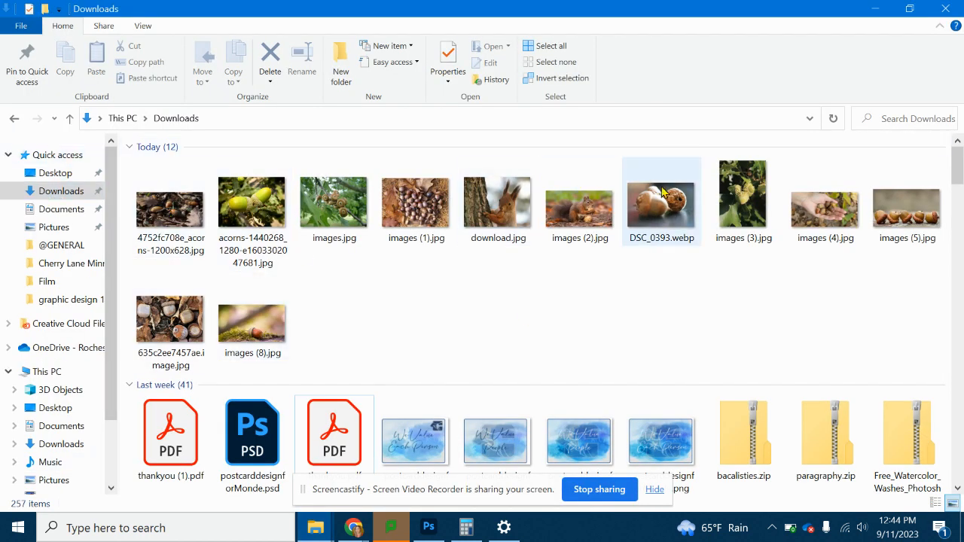
pyautogui.click(946, 9)
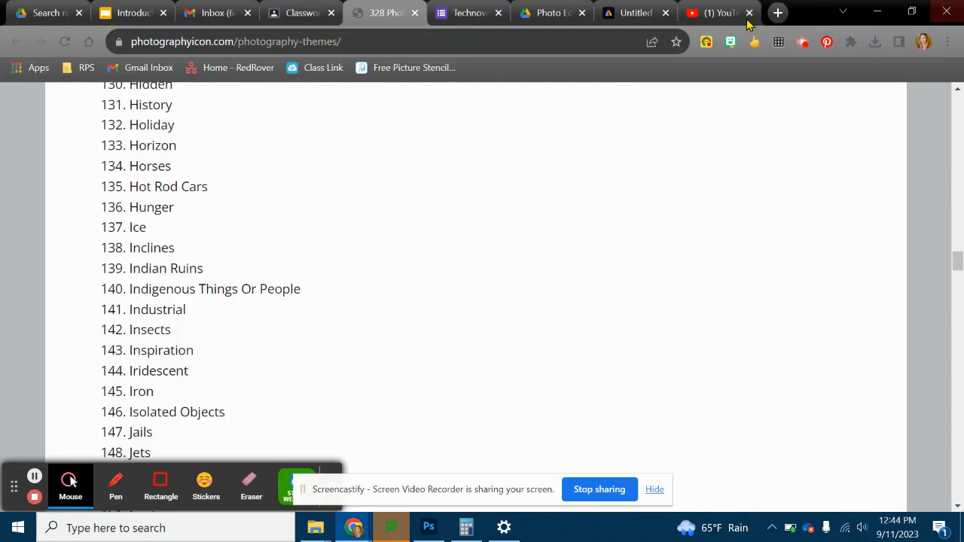
# Open the Adobe Express photo collage maker from the Classroom page and start a new collage
pyautogui.click(298, 21)
pyautogui.click(719, 330)
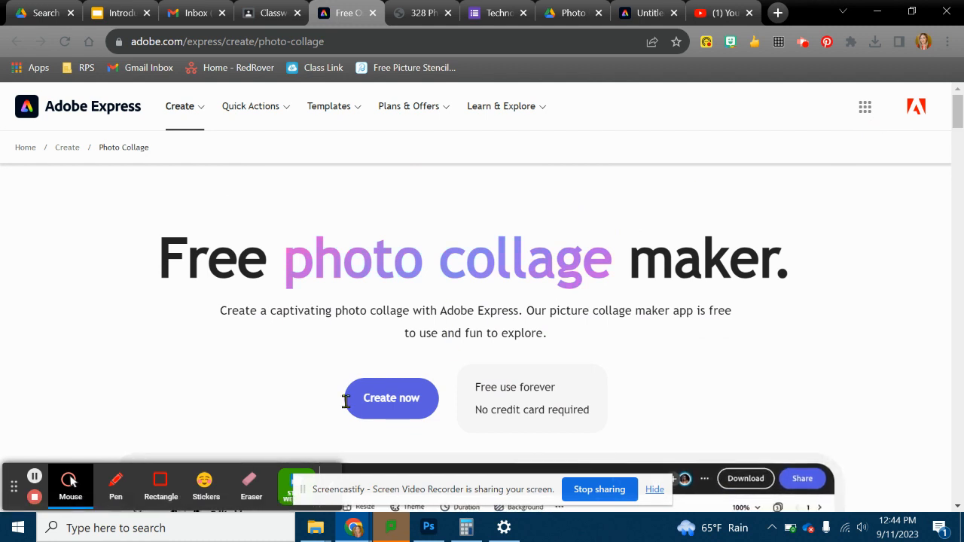
pyautogui.click(394, 398)
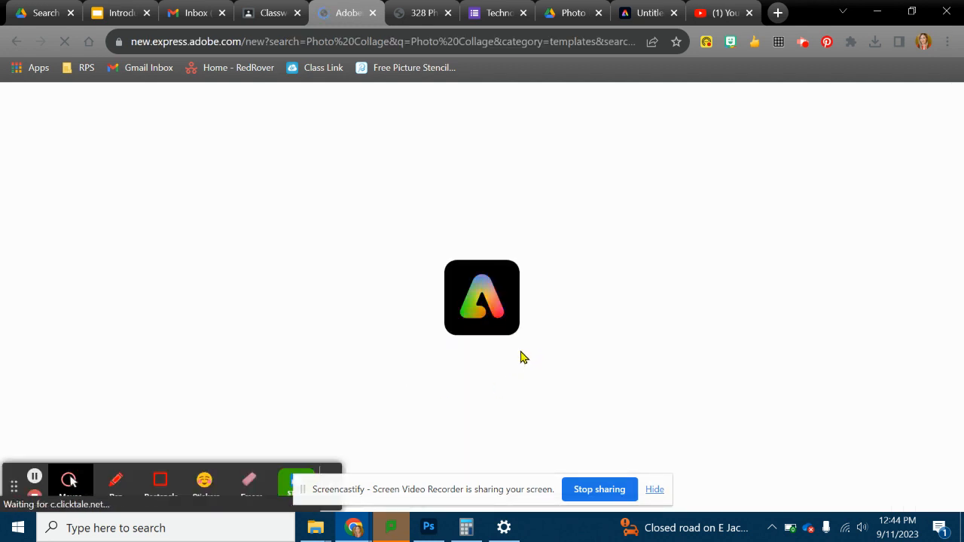
pyautogui.click(655, 490)
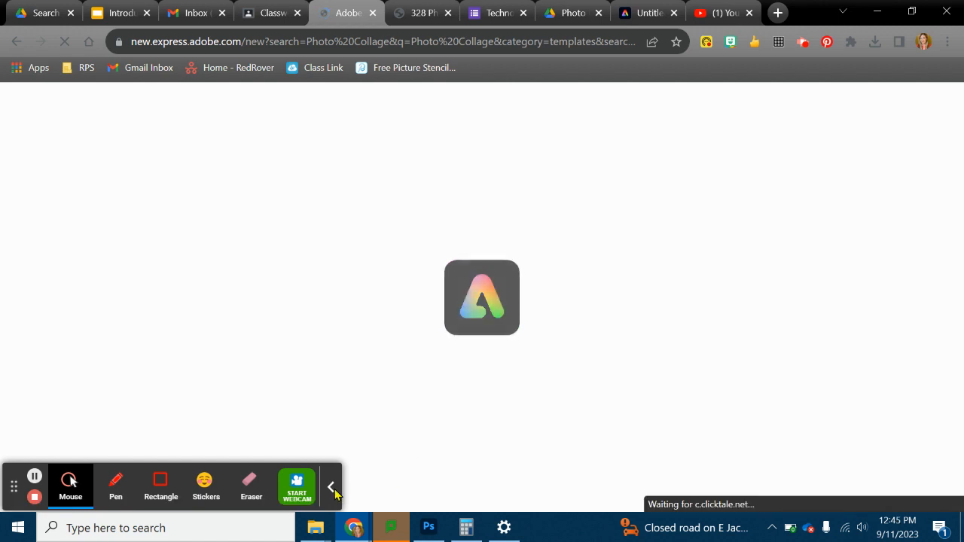
pyautogui.click(331, 488)
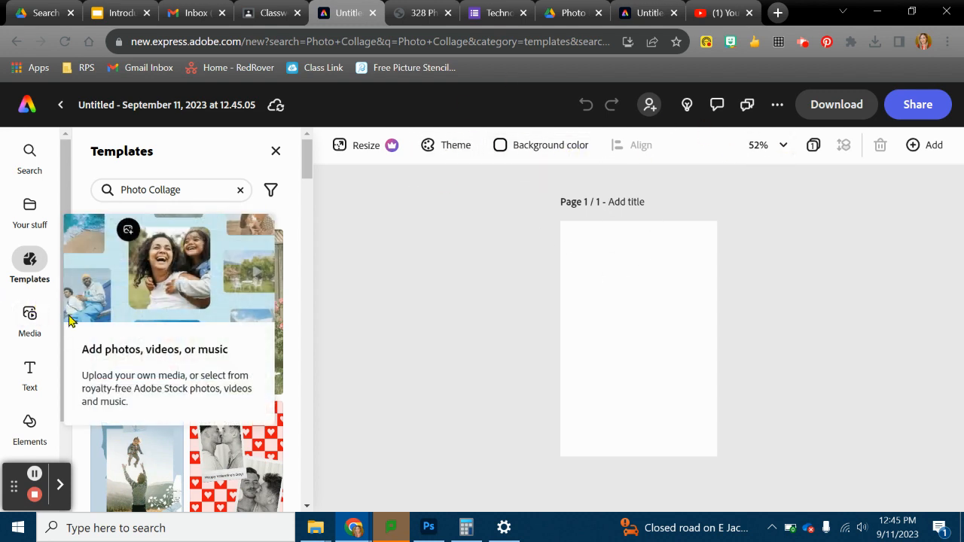
# Add the nine-cell grid with three equal rows and three equal columns to the blank page
pyautogui.scroll(-2, 36, 320)
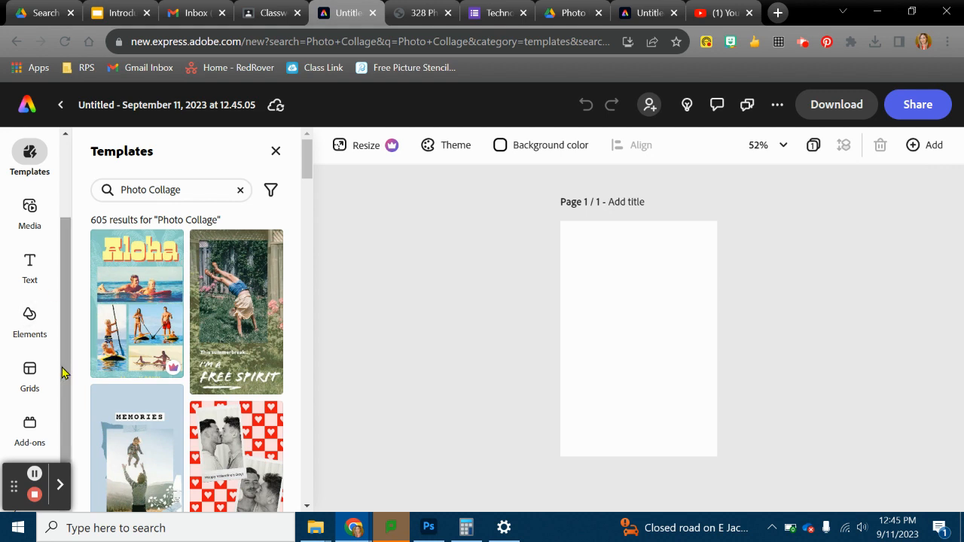
pyautogui.click(30, 371)
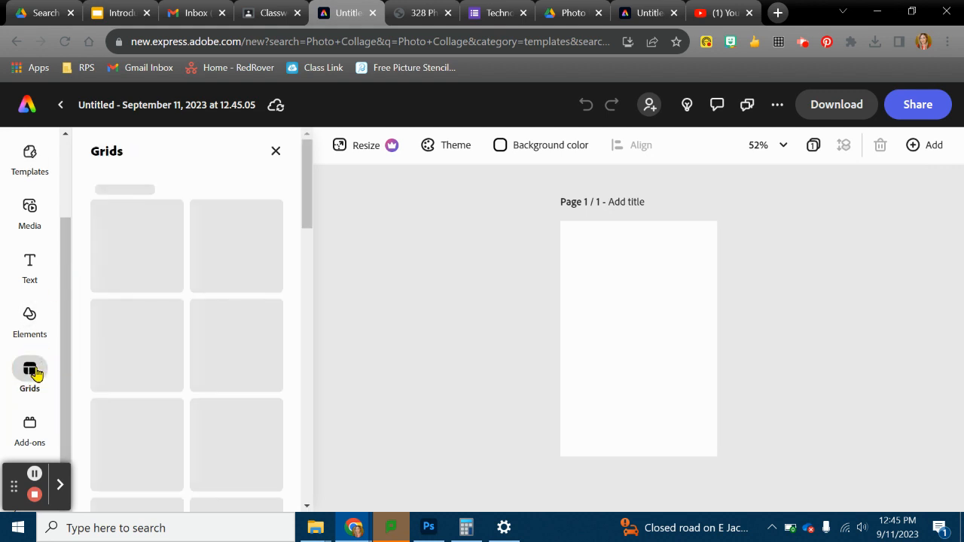
pyautogui.scroll(-5, 255, 358)
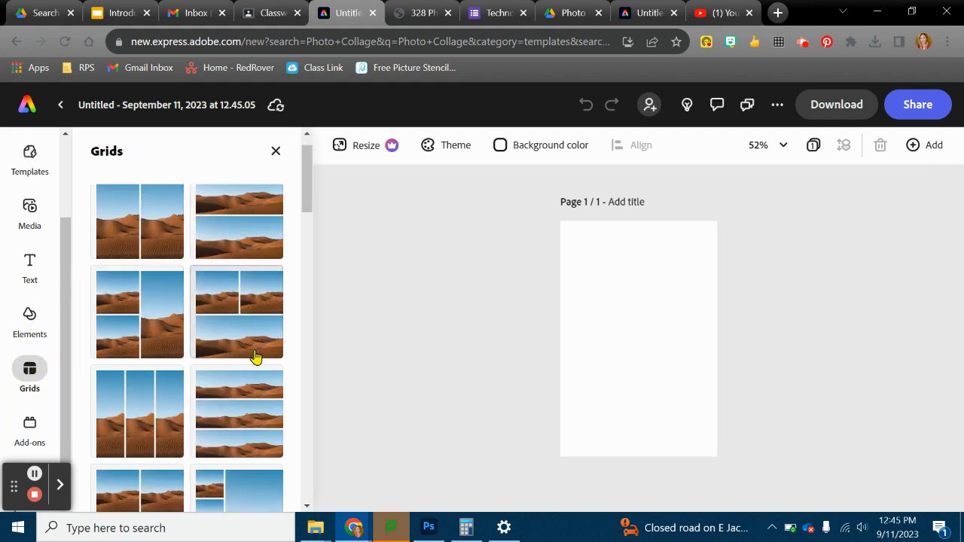
pyautogui.scroll(-2, 279, 349)
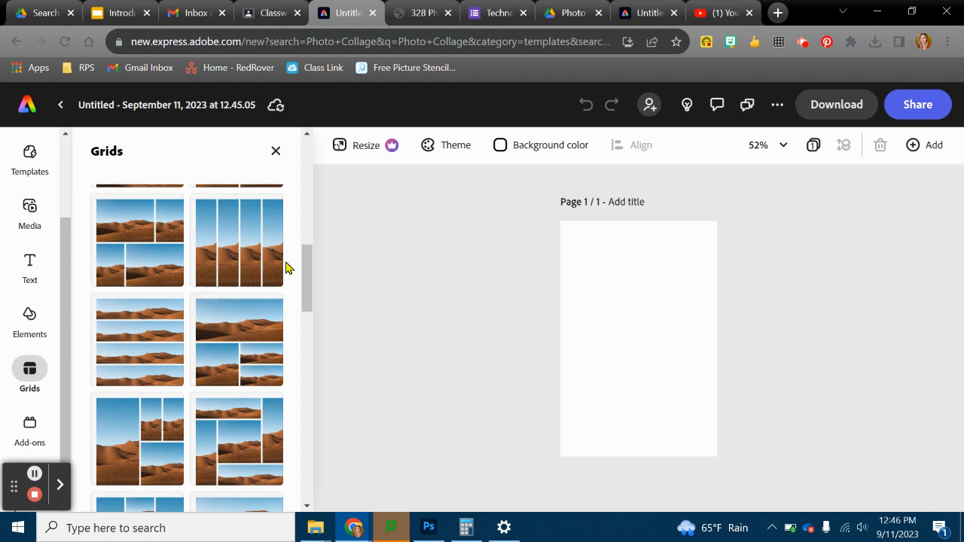
pyautogui.scroll(-5, 234, 369)
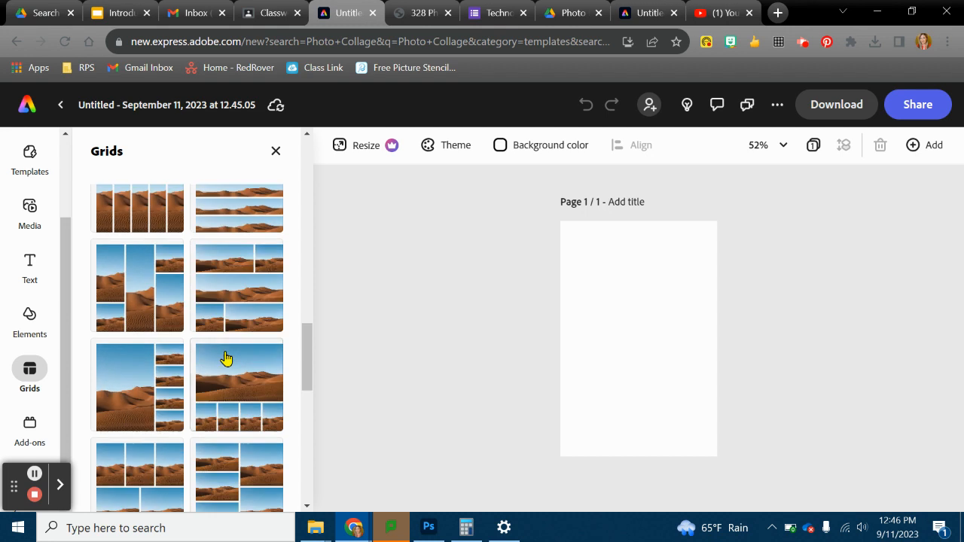
pyautogui.scroll(-5, 227, 355)
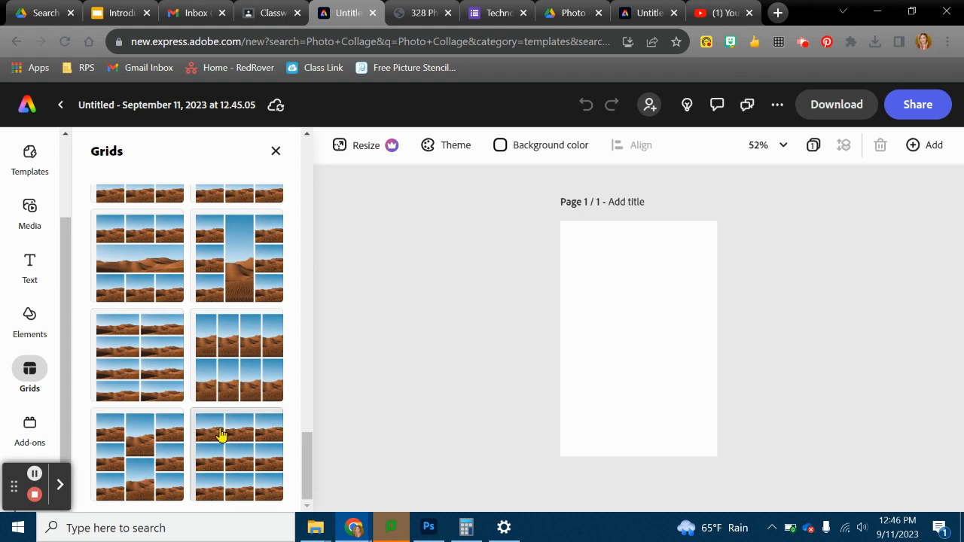
pyautogui.click(246, 453)
pyautogui.click(649, 332)
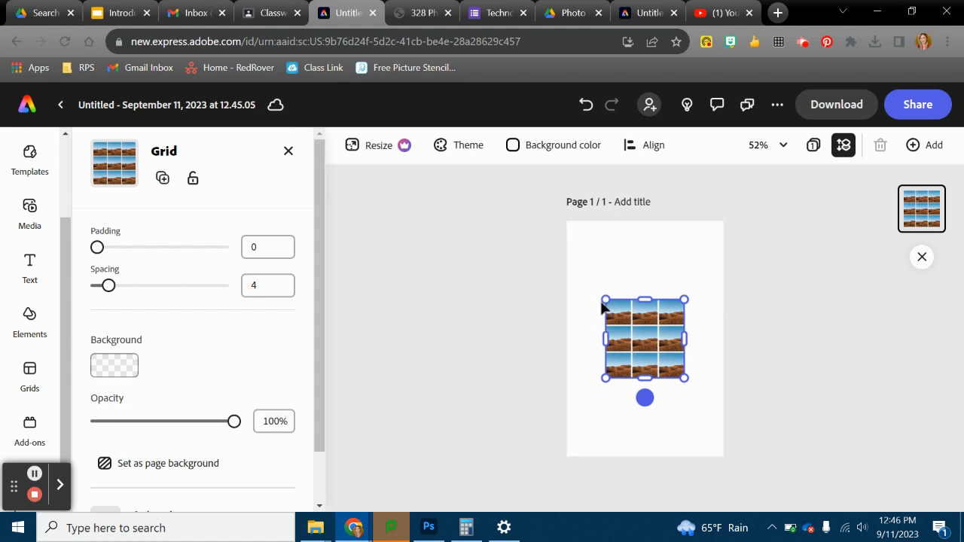
# Enlarge and stretch the grid so it fills the page with a narrow, even margin on all sides
pyautogui.moveTo(607, 300); pyautogui.dragTo(576, 270)
pyautogui.moveTo(711, 404); pyautogui.dragTo(716, 407)
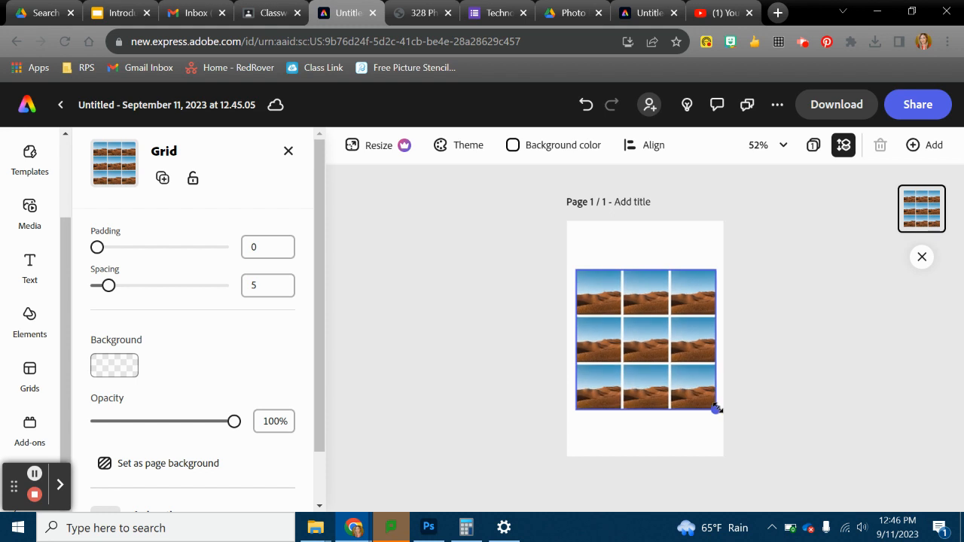
pyautogui.moveTo(646, 266); pyautogui.dragTo(647, 229)
pyautogui.moveTo(648, 409); pyautogui.dragTo(646, 444)
pyautogui.click(789, 375)
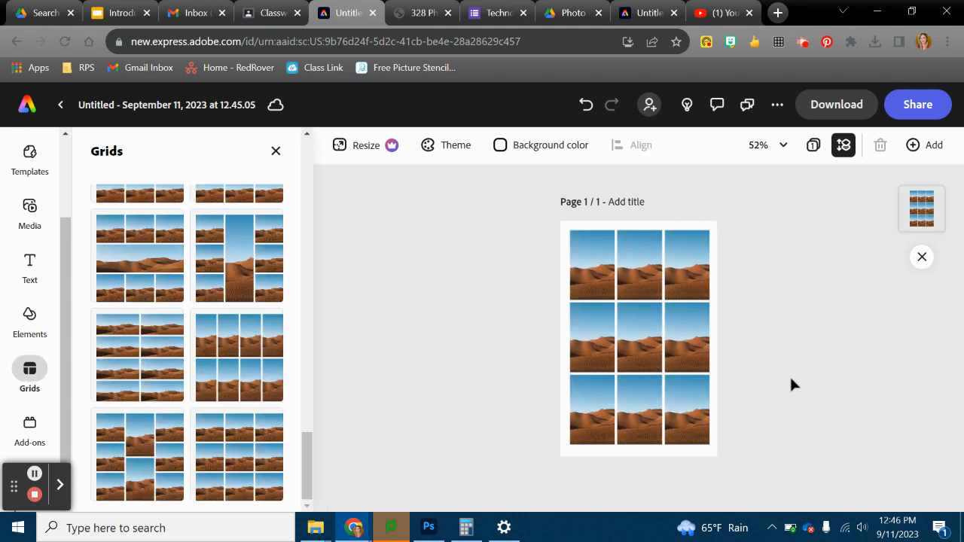
pyautogui.click(658, 276)
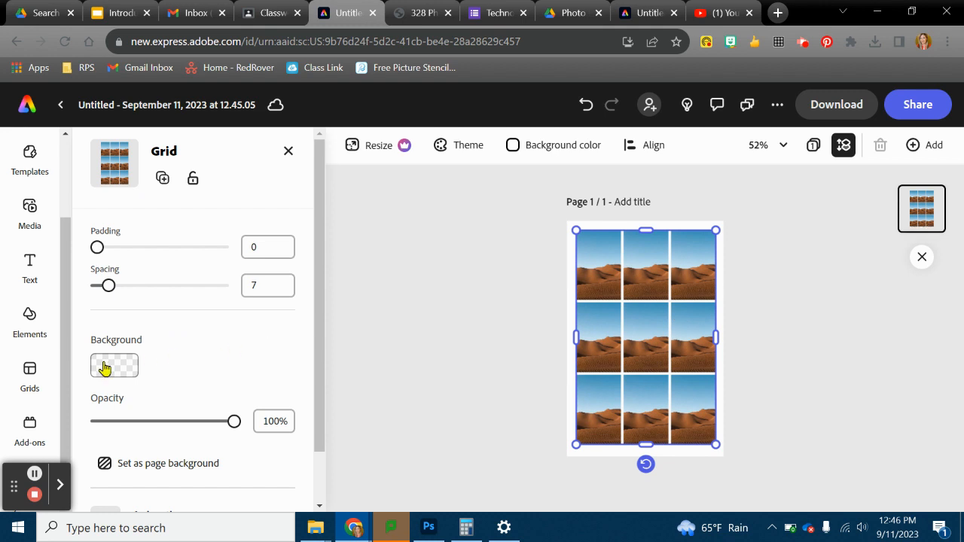
pyautogui.scroll(-1, 181, 437)
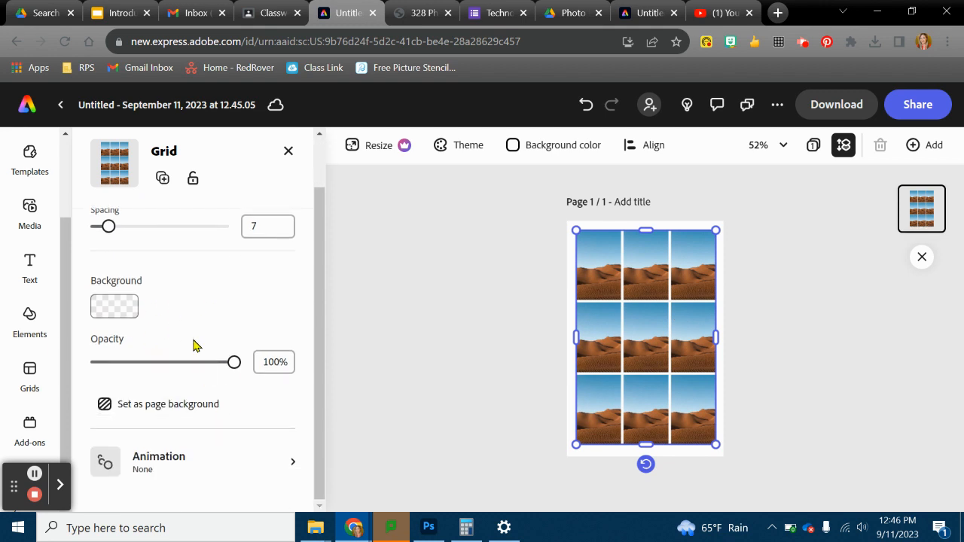
pyautogui.click(798, 347)
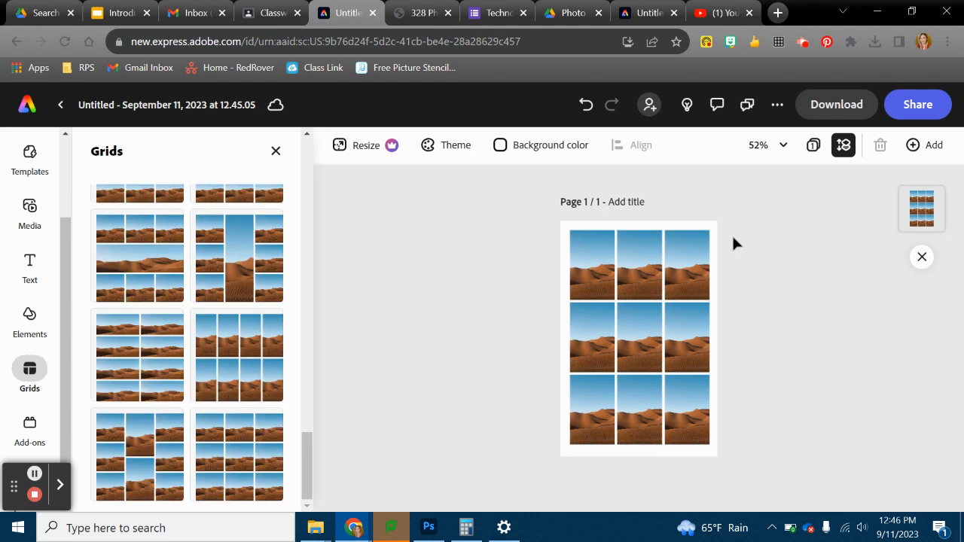
# Set the page's background color to black
pyautogui.click(544, 157)
pyautogui.click(517, 270)
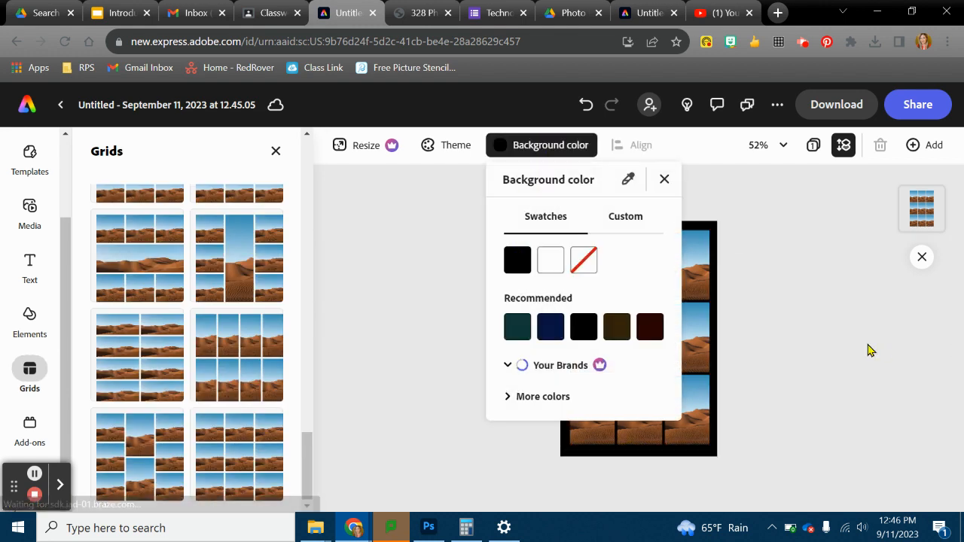
pyautogui.click(870, 350)
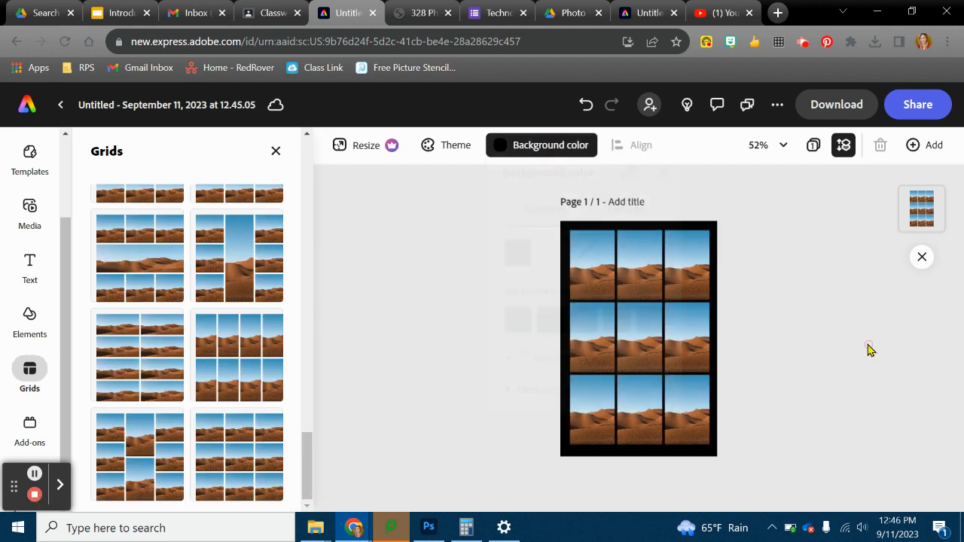
# Upload the acorn photos in Downloads from images (8).jpg through 4752fc708e_acorns-1200x628.jpg onto the page together
pyautogui.click(30, 209)
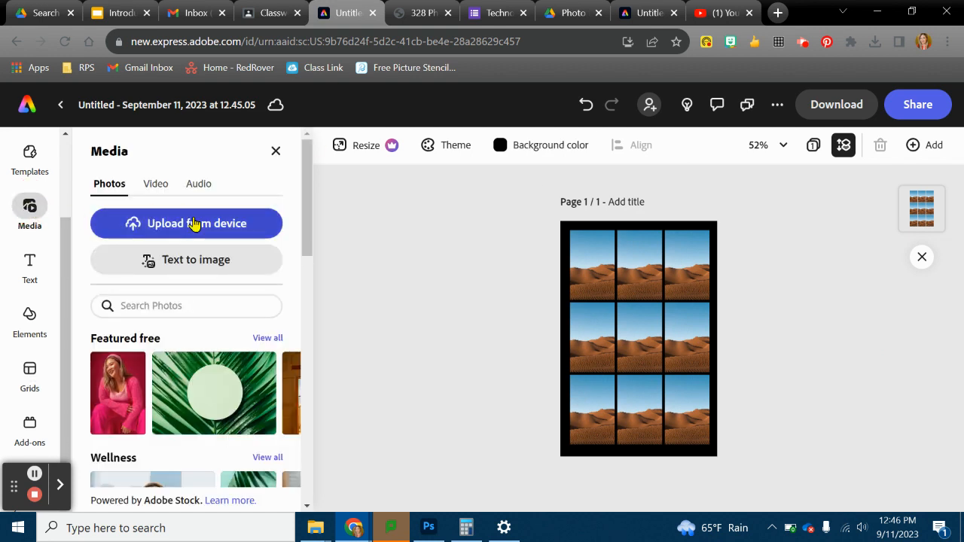
pyautogui.click(194, 223)
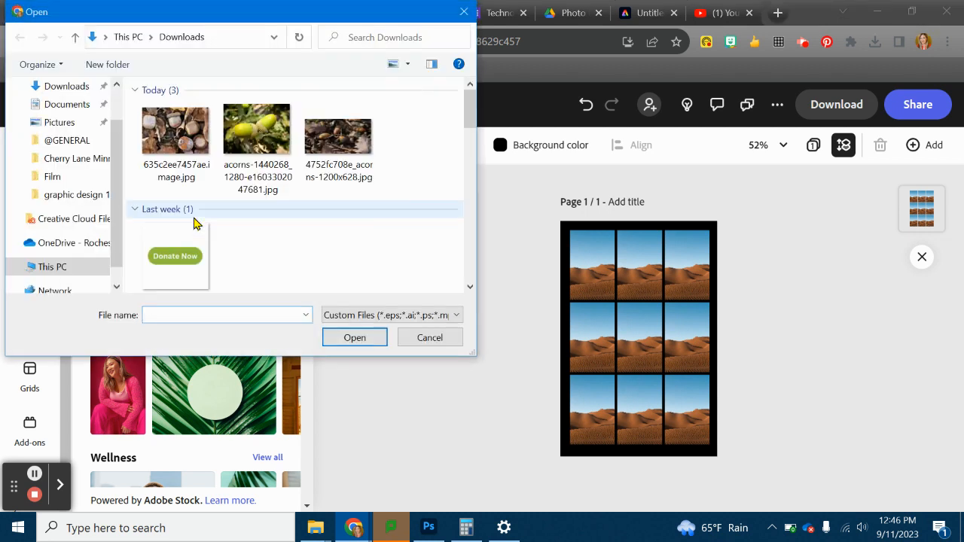
pyautogui.click(192, 144)
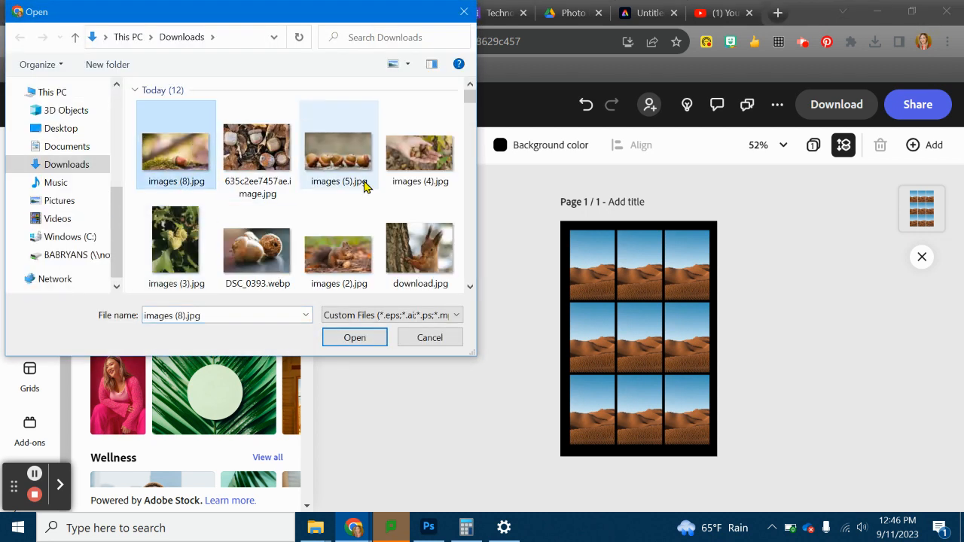
pyautogui.scroll(-2, 407, 250)
pyautogui.scroll(2, 381, 251)
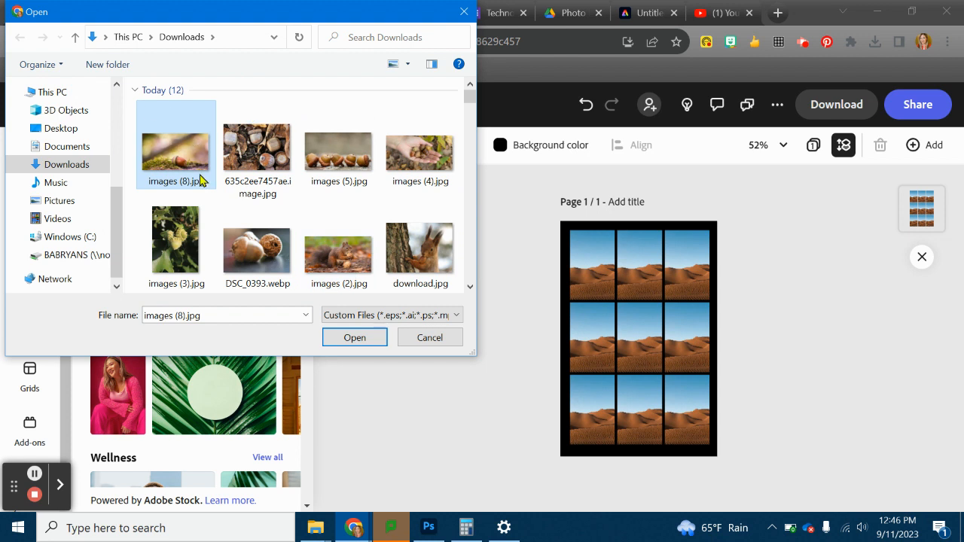
pyautogui.scroll(-3, 389, 176)
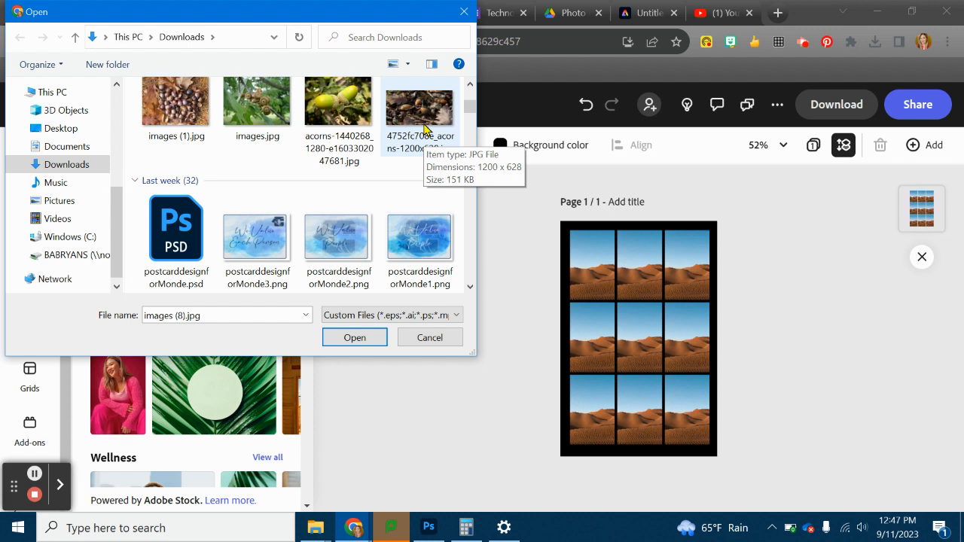
pyautogui.keyDown('shift'); pyautogui.click(424, 130); pyautogui.keyUp('shift')
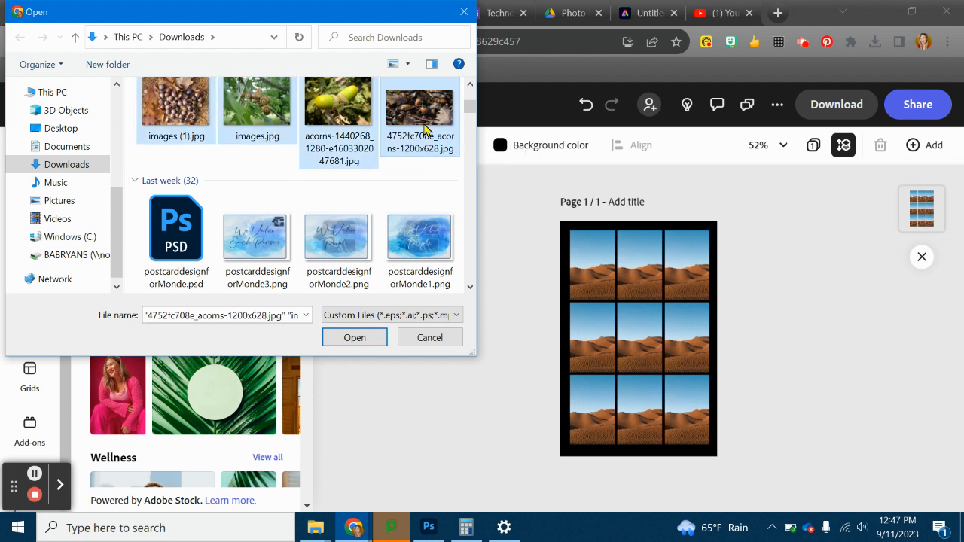
pyautogui.scroll(3, 377, 176)
pyautogui.click(354, 337)
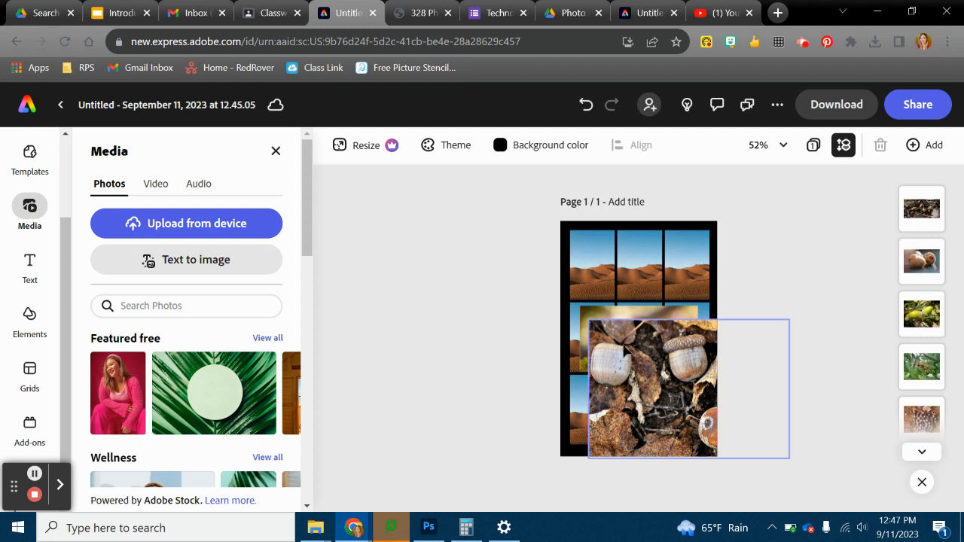
# Move the scattered-acorns photo up over the grid and shrink it to nearly the grid's width
pyautogui.moveTo(624, 349); pyautogui.dragTo(623, 287)
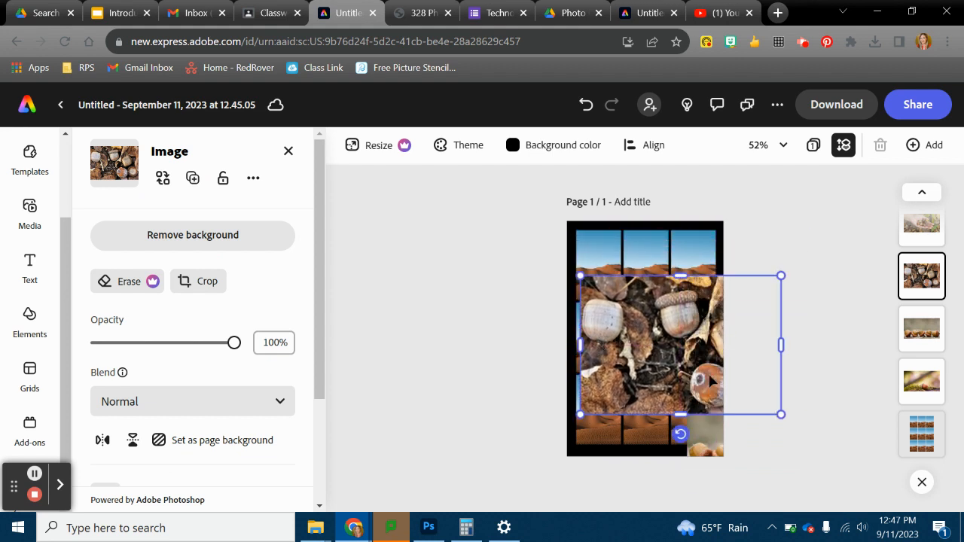
pyautogui.moveTo(781, 414); pyautogui.dragTo(698, 357)
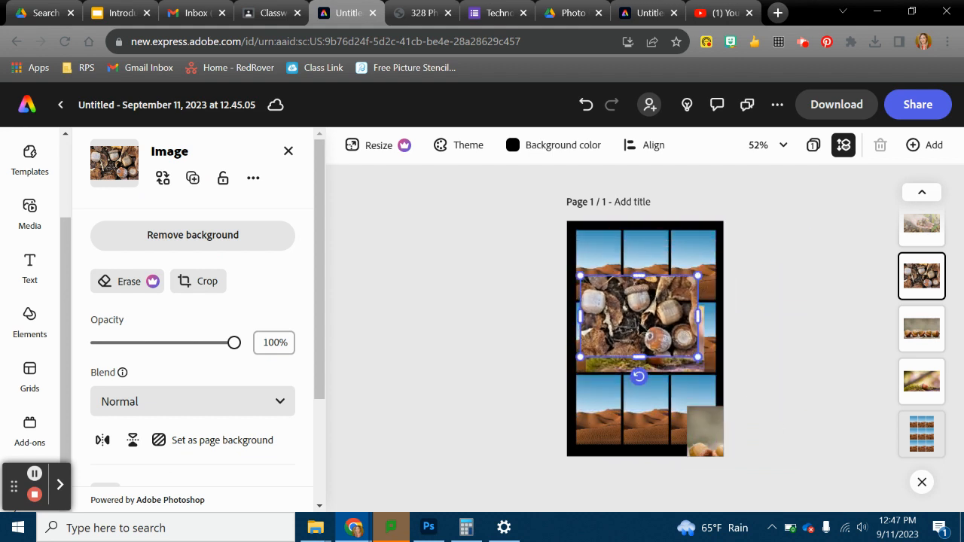
pyautogui.click(591, 253)
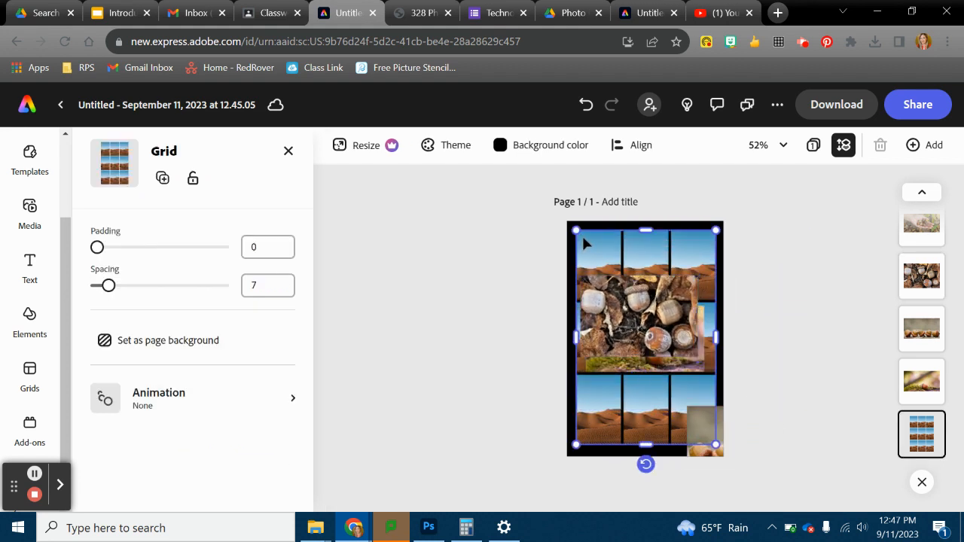
pyautogui.click(804, 43)
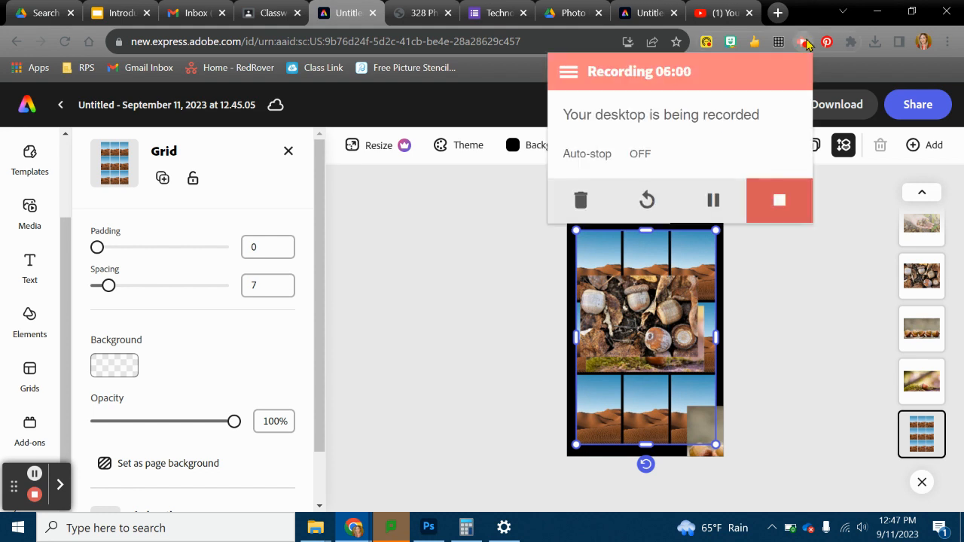
pyautogui.click(722, 201)
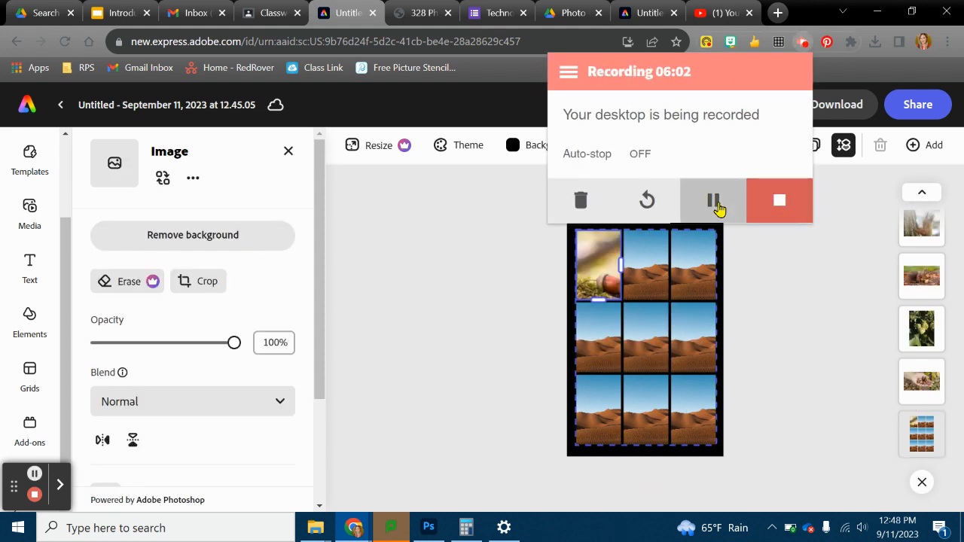
pyautogui.click(769, 319)
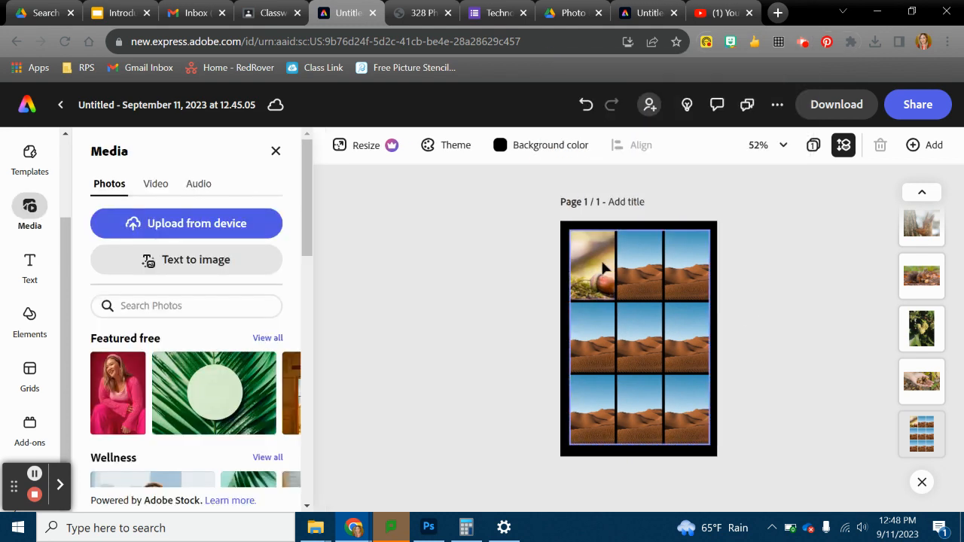
# Open the acorn photo in the grid's first cell for repositioning inside its frame
pyautogui.click(595, 268)
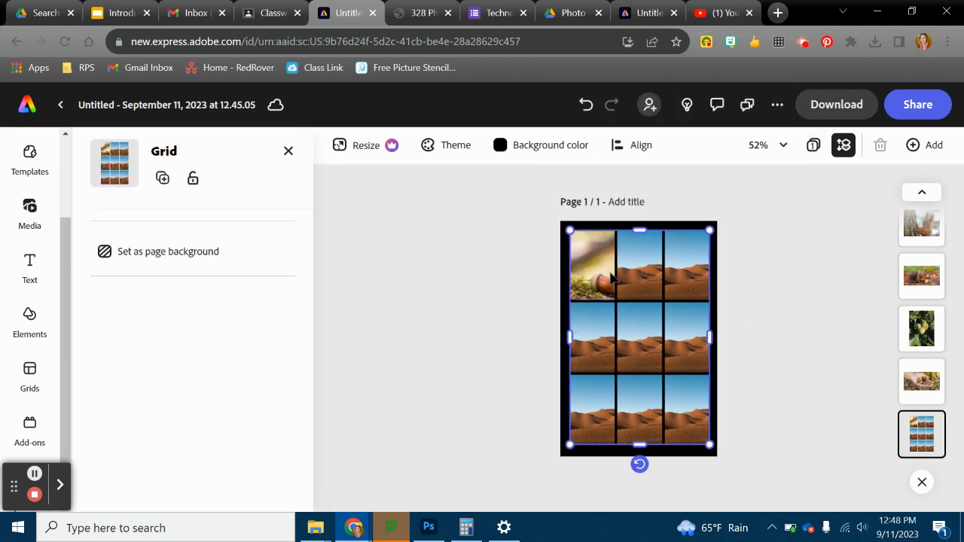
pyautogui.click(603, 269)
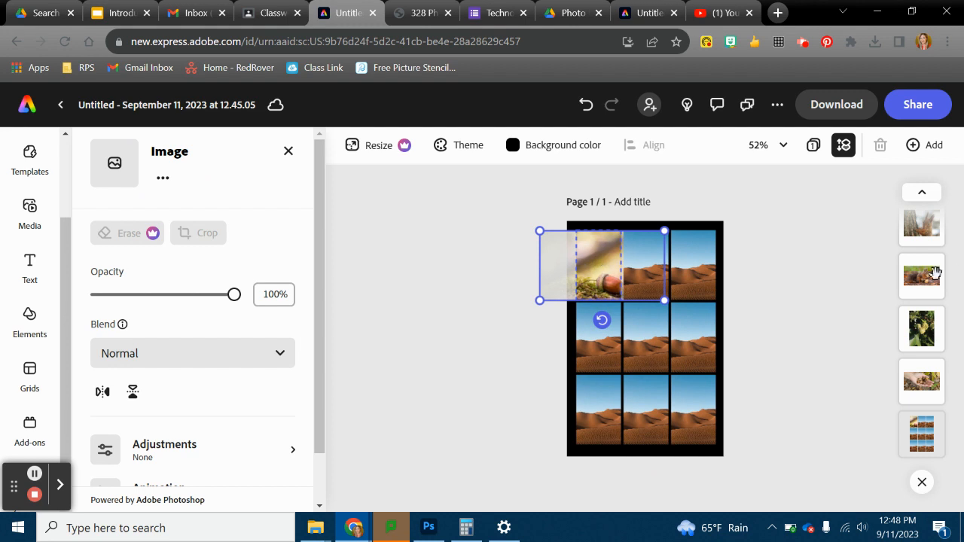
pyautogui.click(166, 179)
pyautogui.click(164, 177)
# Try to place the green-leaf acorn photo from the layer stack into the grid's upper-right cell, and delete that photo from the page
pyautogui.click(692, 285)
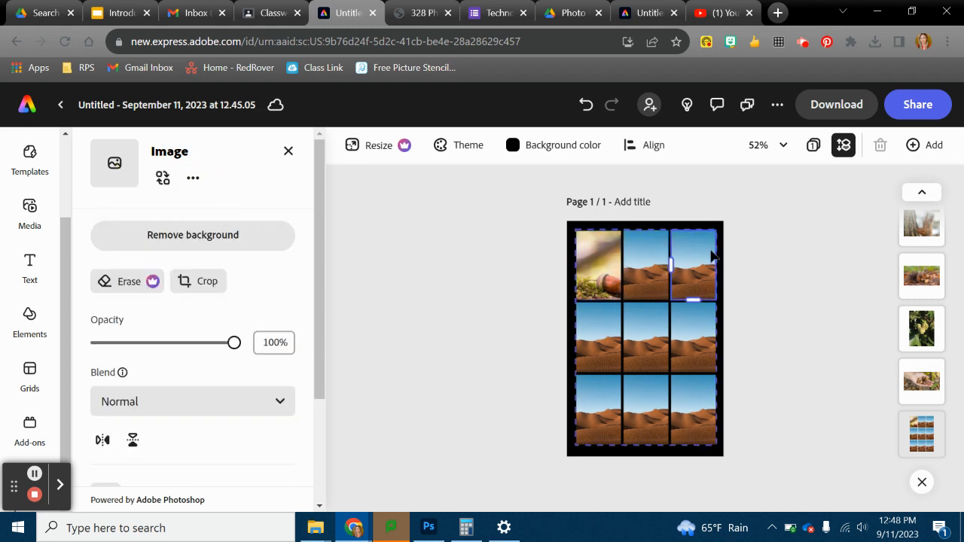
pyautogui.click(161, 179)
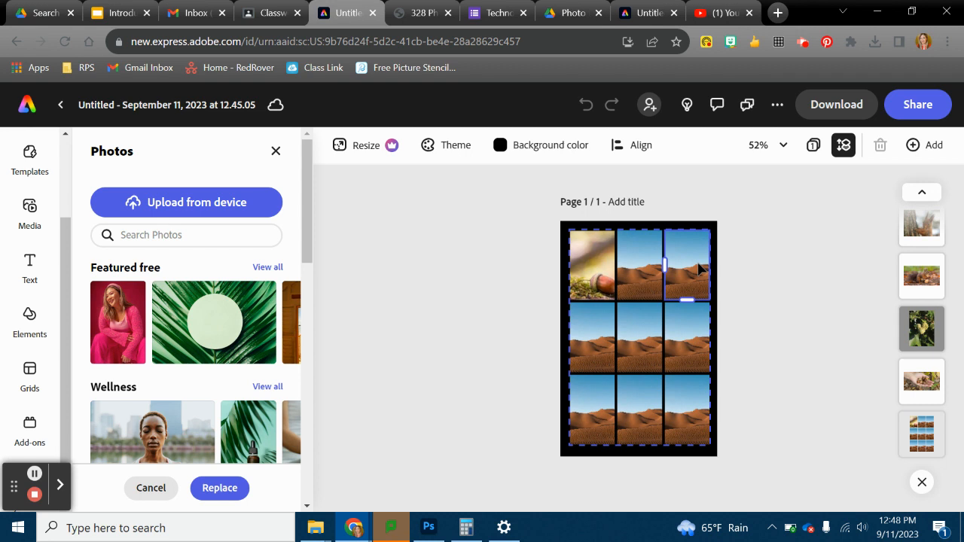
pyautogui.moveTo(931, 326); pyautogui.dragTo(694, 260)
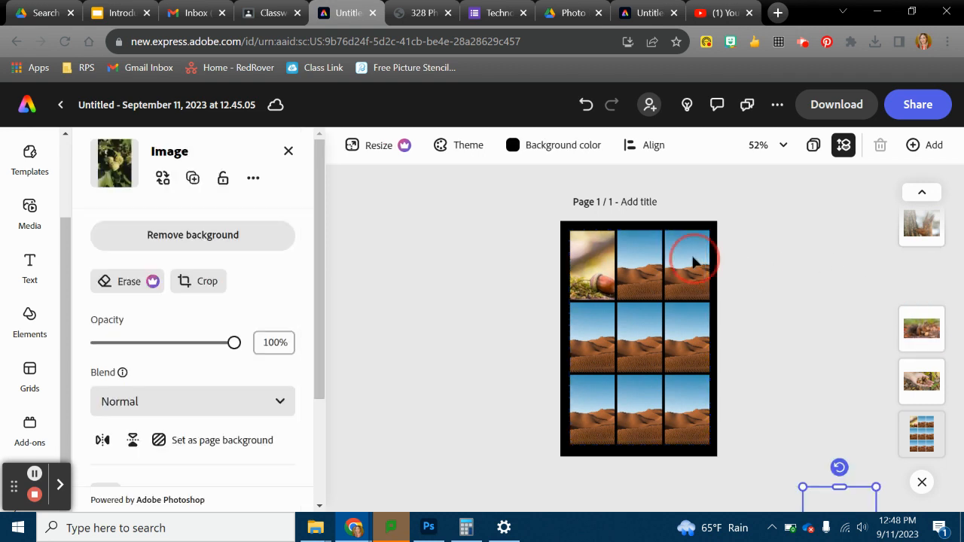
pyautogui.moveTo(832, 482); pyautogui.dragTo(654, 303)
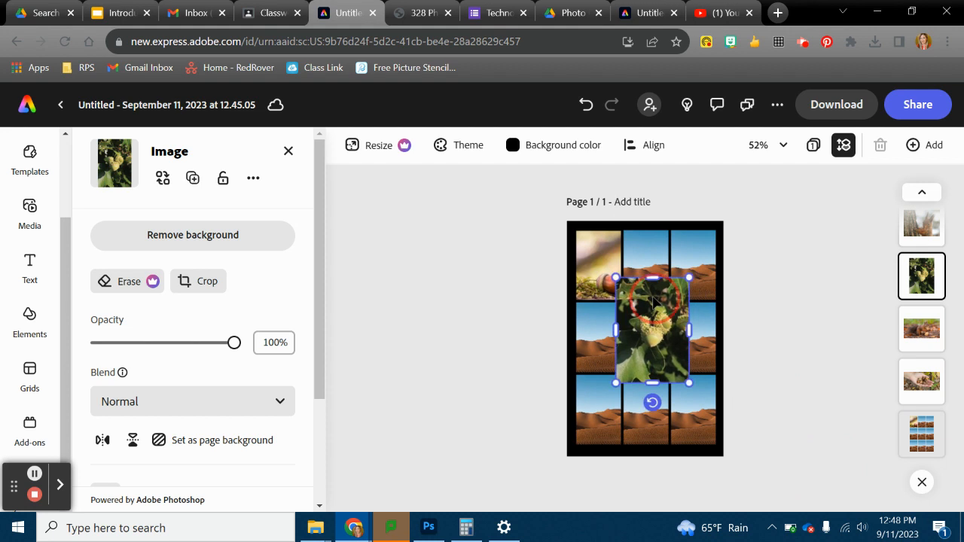
pyautogui.press('Delete')
# Replace the placeholder in the middle cell of the grid's first row with 635c2ee7457ae.image.jpg from Downloads
pyautogui.click(707, 264)
pyautogui.click(691, 257)
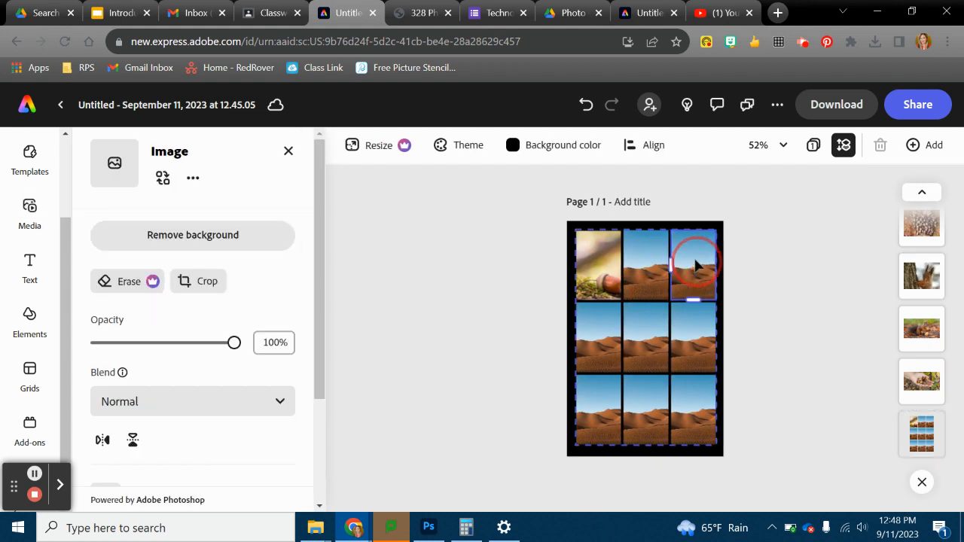
pyautogui.click(650, 262)
pyautogui.click(162, 181)
pyautogui.click(183, 201)
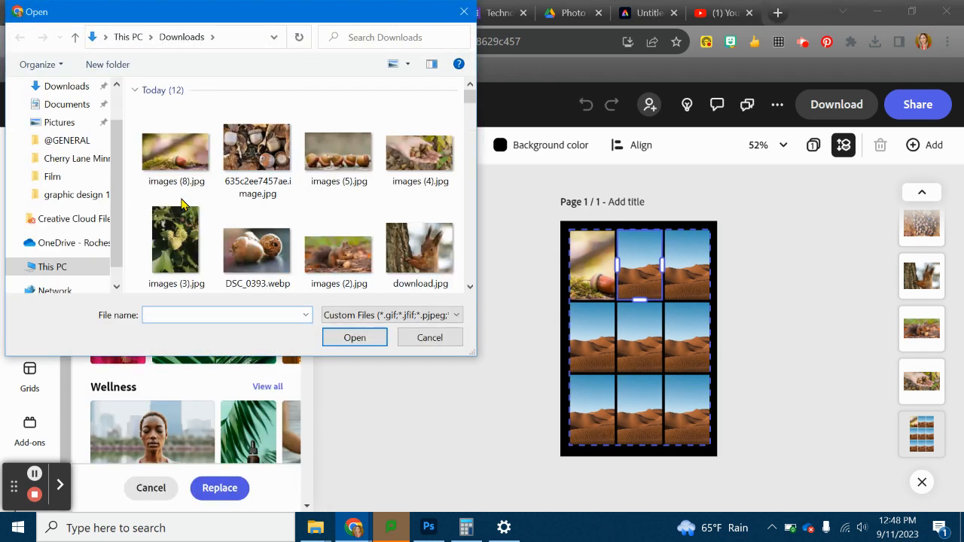
pyautogui.click(268, 154)
pyautogui.doubleClick(270, 156)
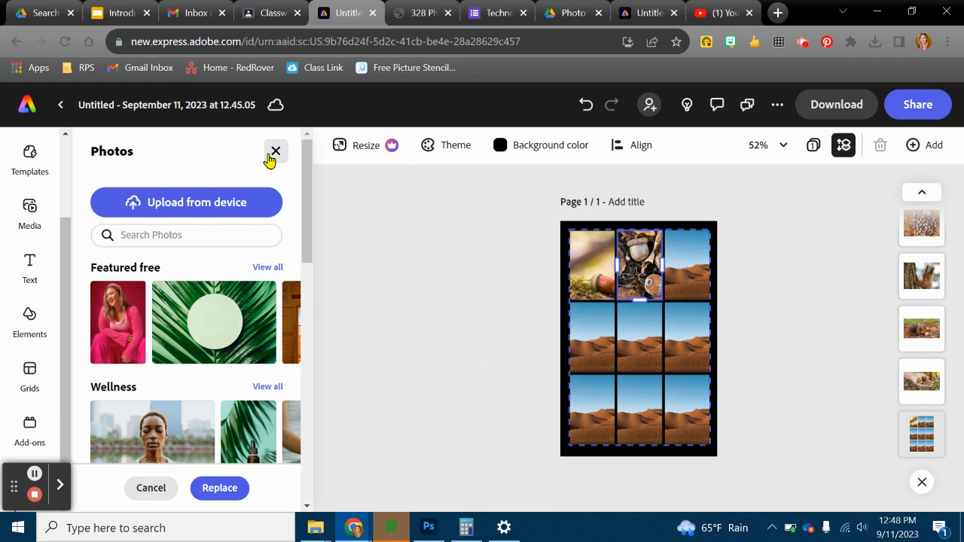
# Shift the scattered-acorns photo to the left inside its cell in the first row
pyautogui.doubleClick(646, 268)
pyautogui.moveTo(653, 262); pyautogui.dragTo(629, 261)
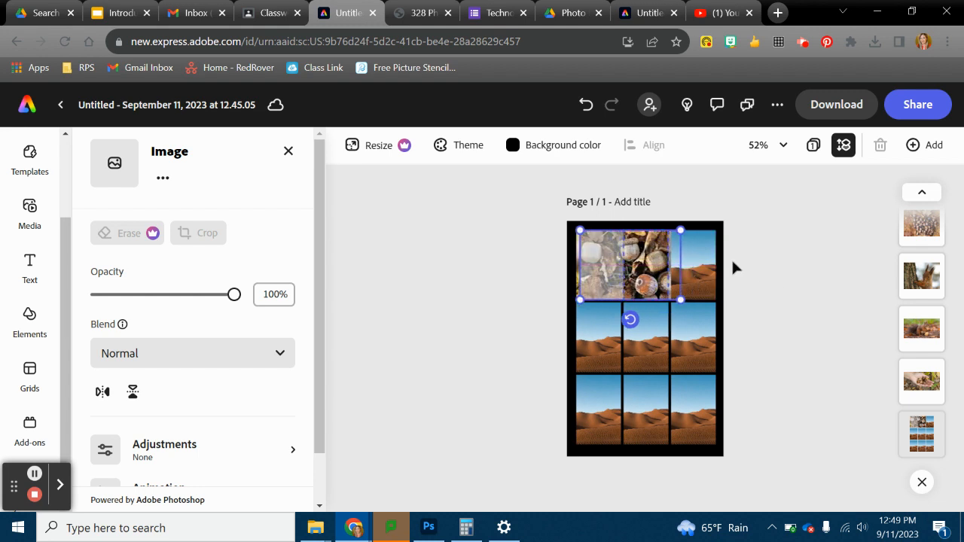
pyautogui.click(686, 262)
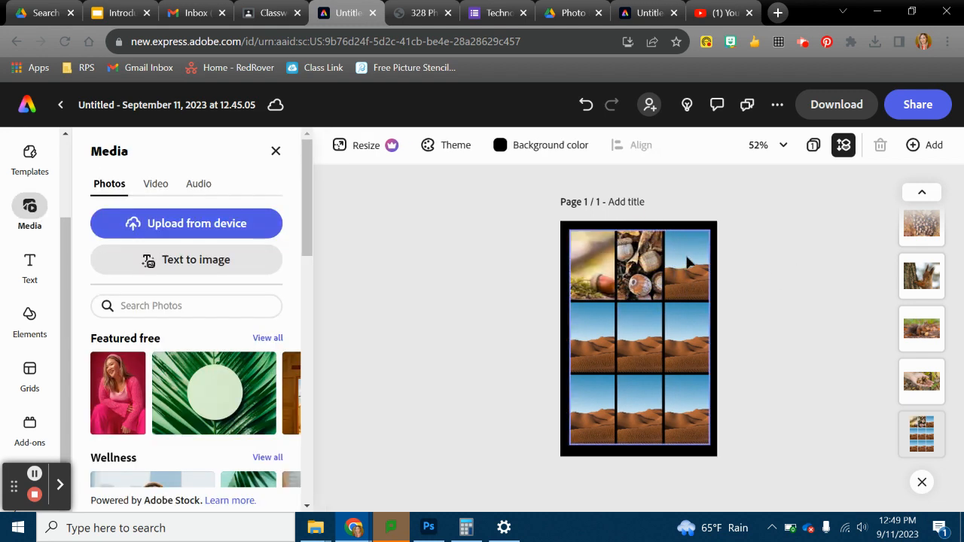
# Replace the placeholder in the last cell of the grid's first row with images (5).jpg from Downloads
pyautogui.click(688, 292)
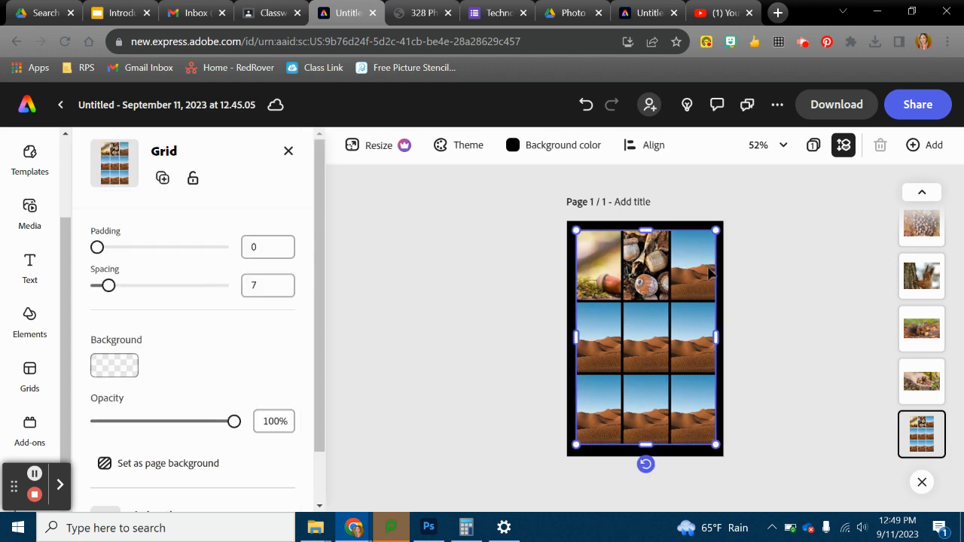
pyautogui.click(711, 274)
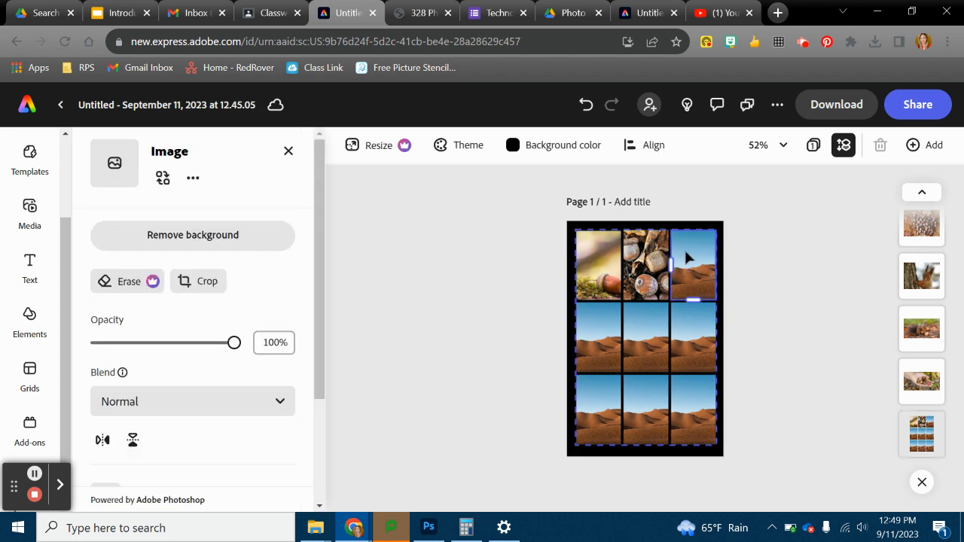
pyautogui.click(164, 181)
pyautogui.click(177, 204)
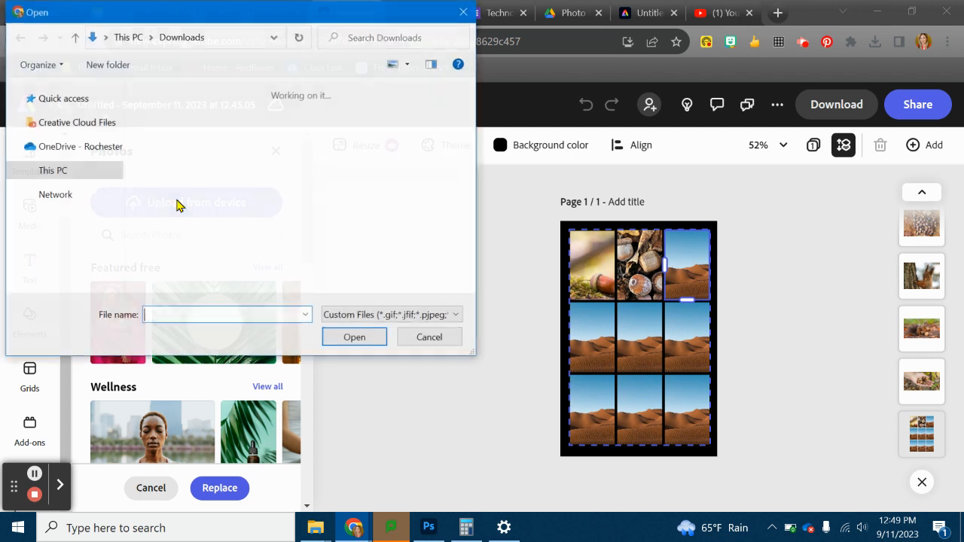
pyautogui.doubleClick(320, 185)
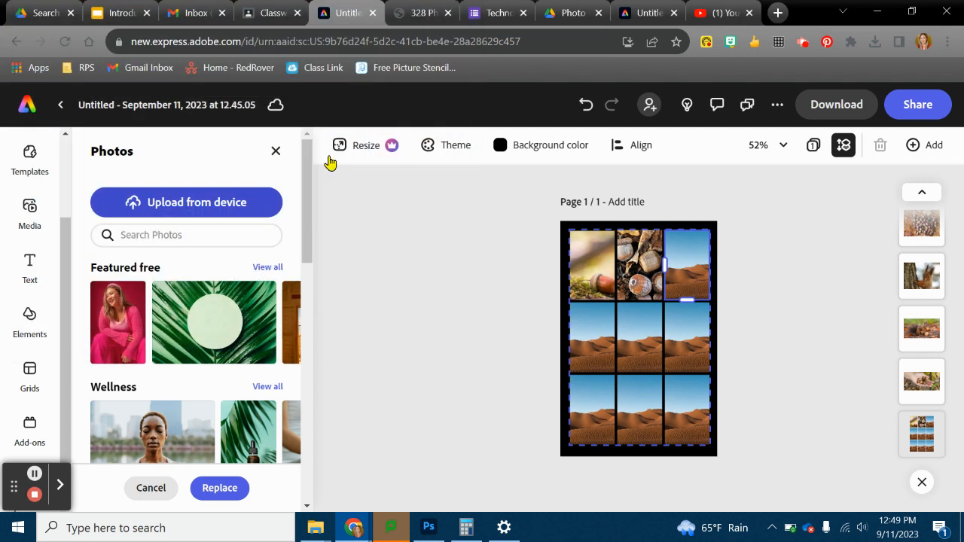
pyautogui.click(732, 358)
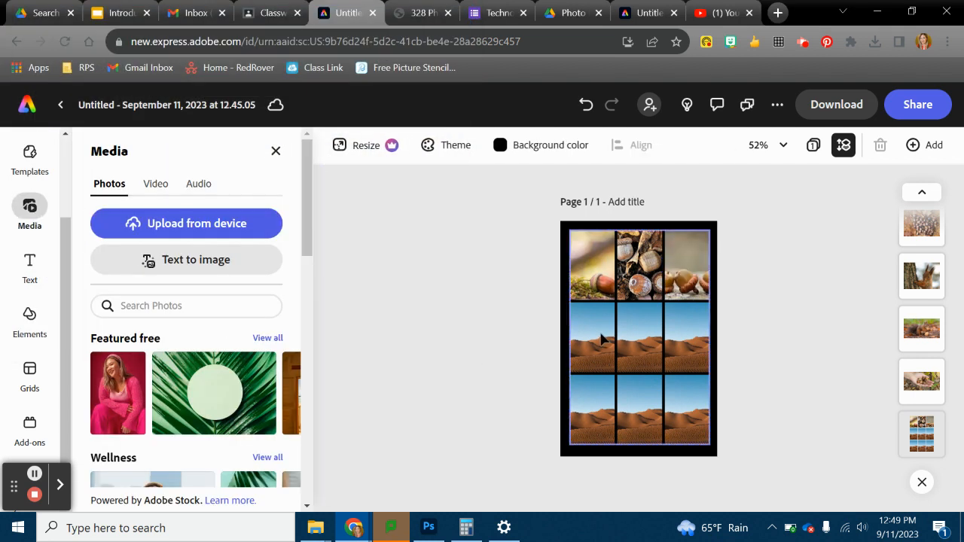
# Replace the placeholder in the first cell of the grid's second row with download.jpg and shift the squirrel into view
pyautogui.click(594, 333)
pyautogui.click(593, 333)
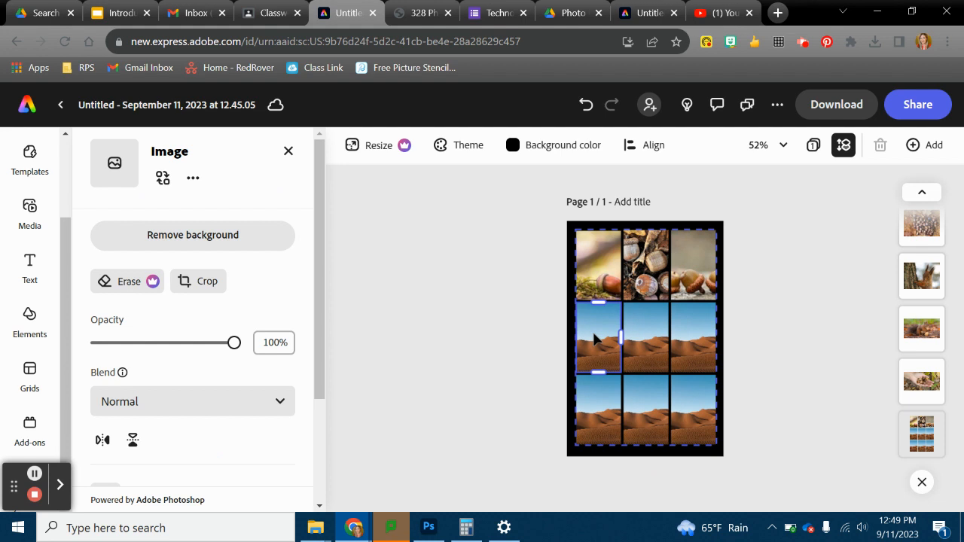
pyautogui.click(163, 178)
pyautogui.click(181, 211)
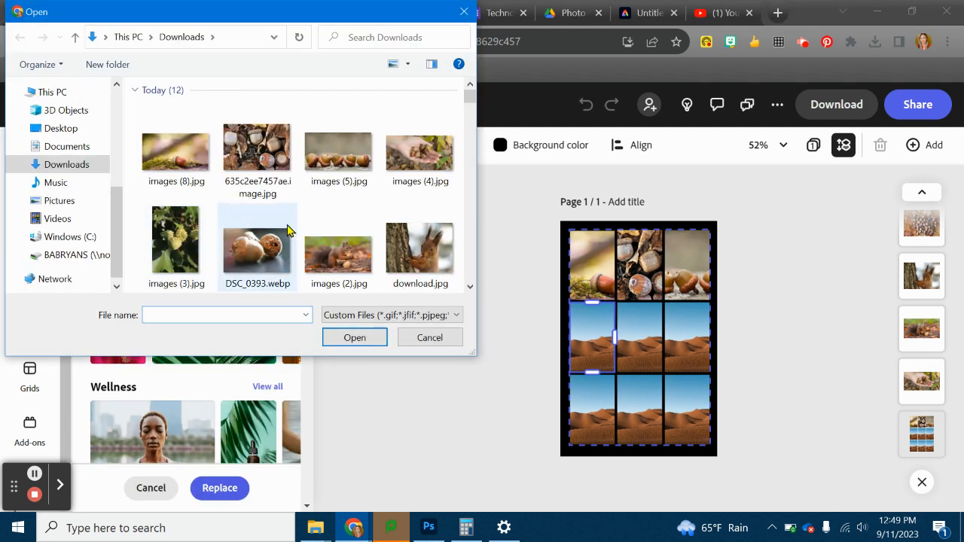
pyautogui.scroll(-5, 260, 211)
pyautogui.scroll(4, 379, 241)
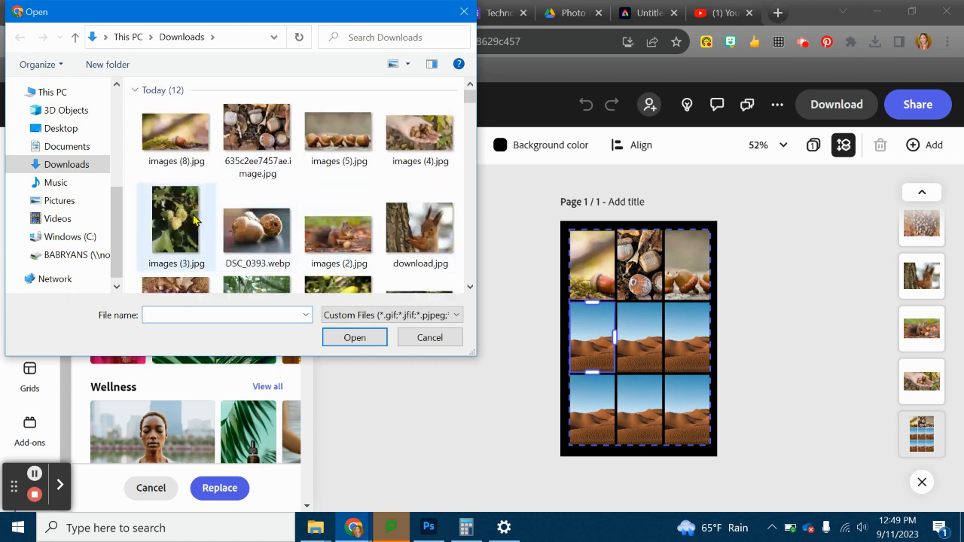
pyautogui.doubleClick(398, 235)
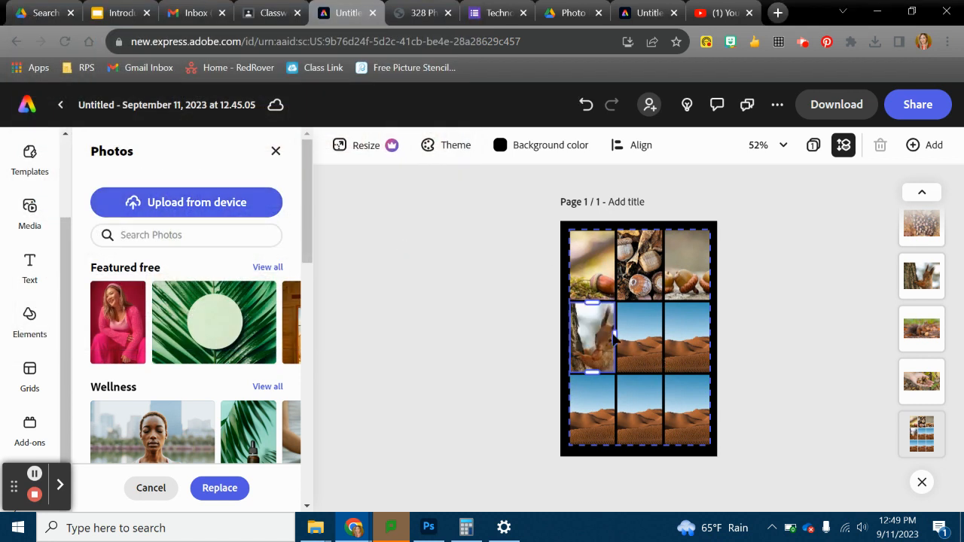
# Replace the placeholder in the middle cell of the grid's second row with images (3).jpg from Downloads
pyautogui.click(635, 336)
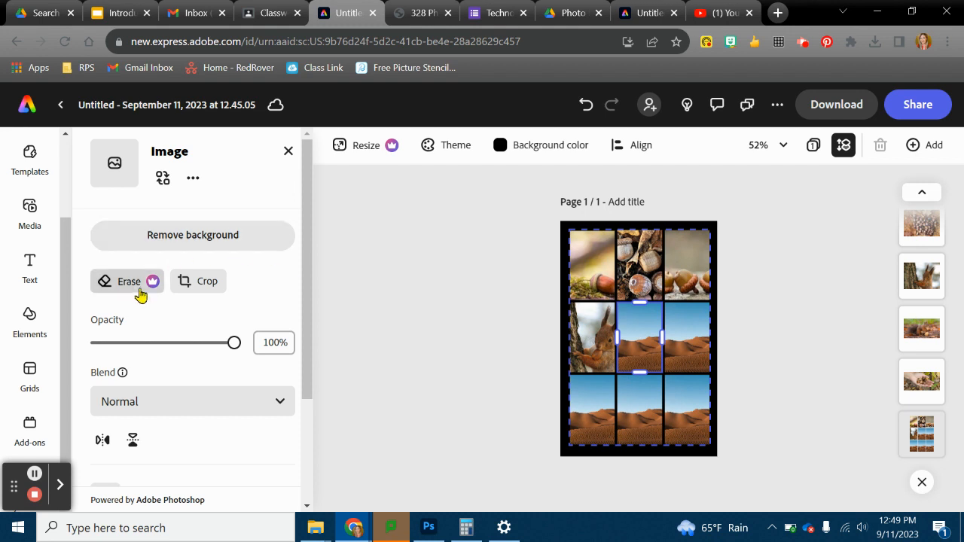
pyautogui.click(162, 180)
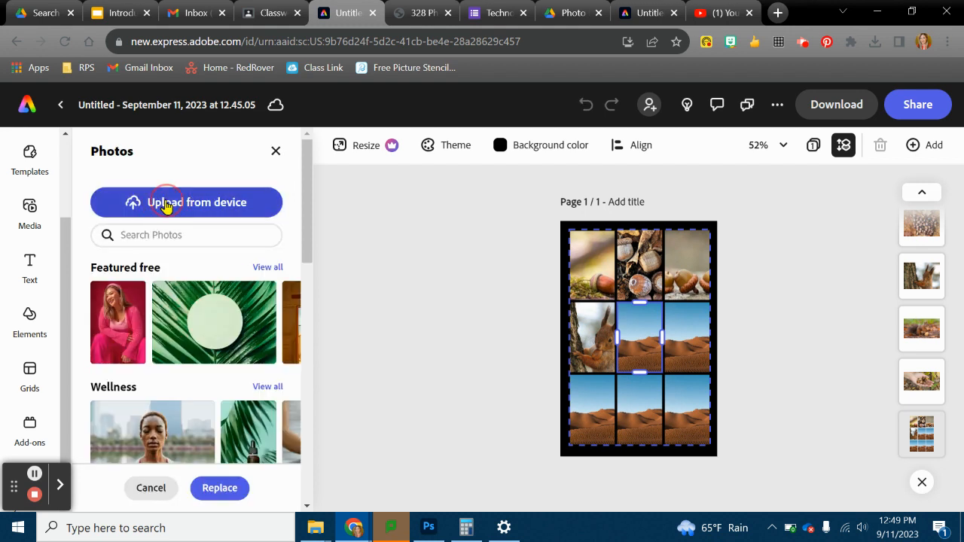
pyautogui.click(172, 205)
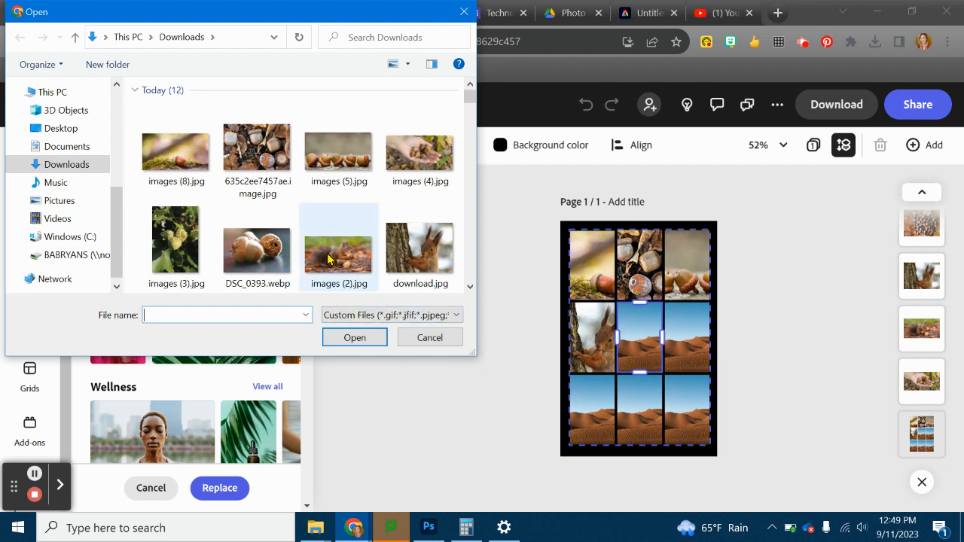
pyautogui.scroll(-2, 277, 250)
pyautogui.doubleClick(176, 132)
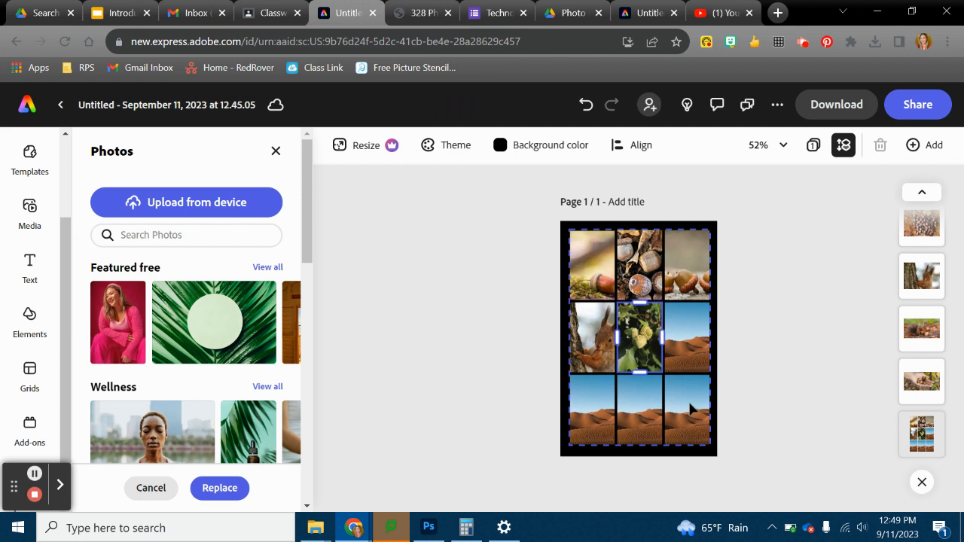
# Replace the placeholder in the last cell of the grid's third row with images (2).jpg and shift the squirrel into view
pyautogui.click(690, 410)
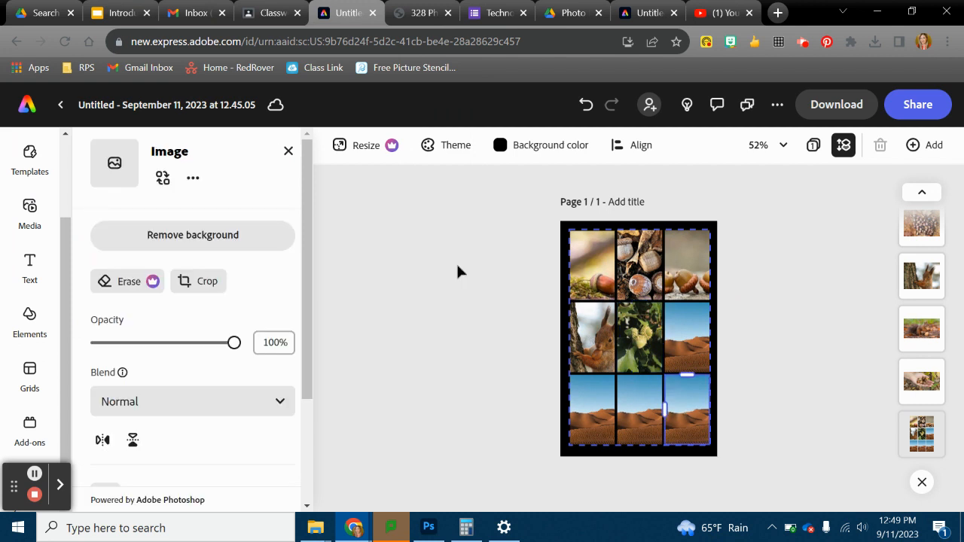
pyautogui.click(161, 179)
pyautogui.click(167, 202)
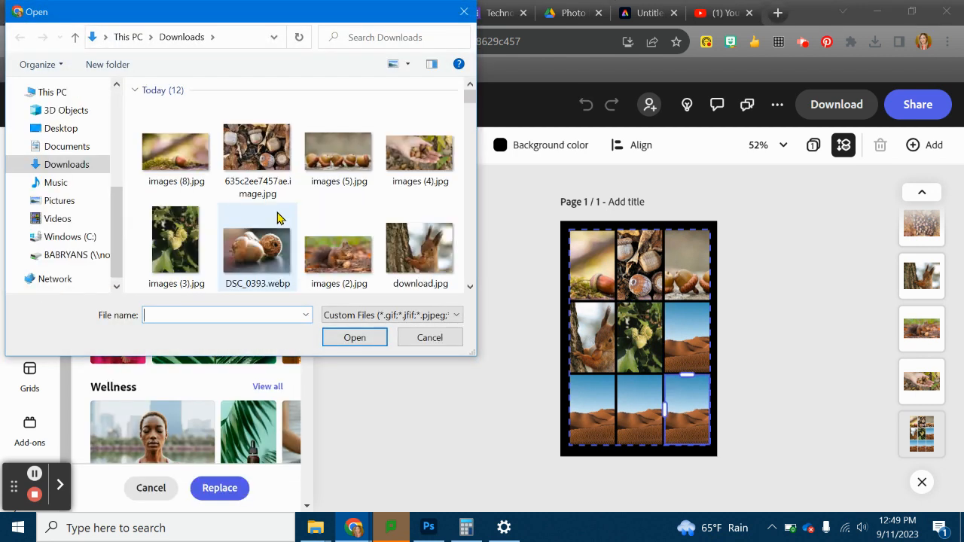
pyautogui.doubleClick(339, 254)
pyautogui.doubleClick(700, 407)
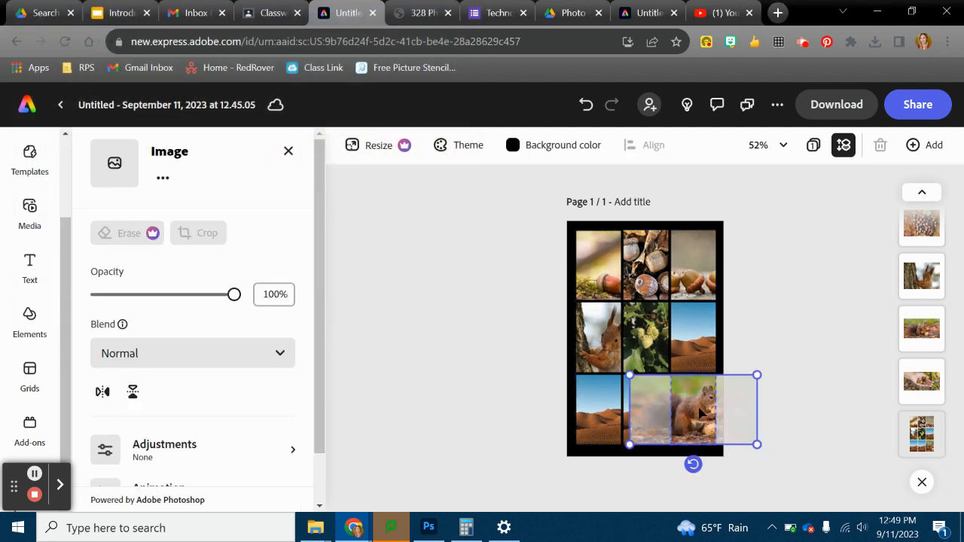
pyautogui.moveTo(686, 407); pyautogui.dragTo(672, 408)
# Replace the placeholder in the last cell of the grid's second row with images (1).jpg from Downloads
pyautogui.click(697, 339)
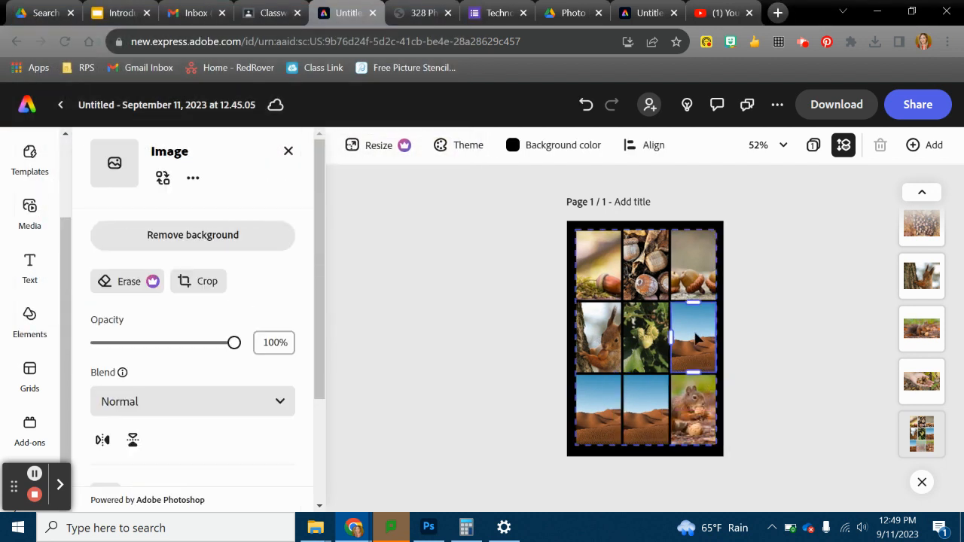
pyautogui.click(170, 186)
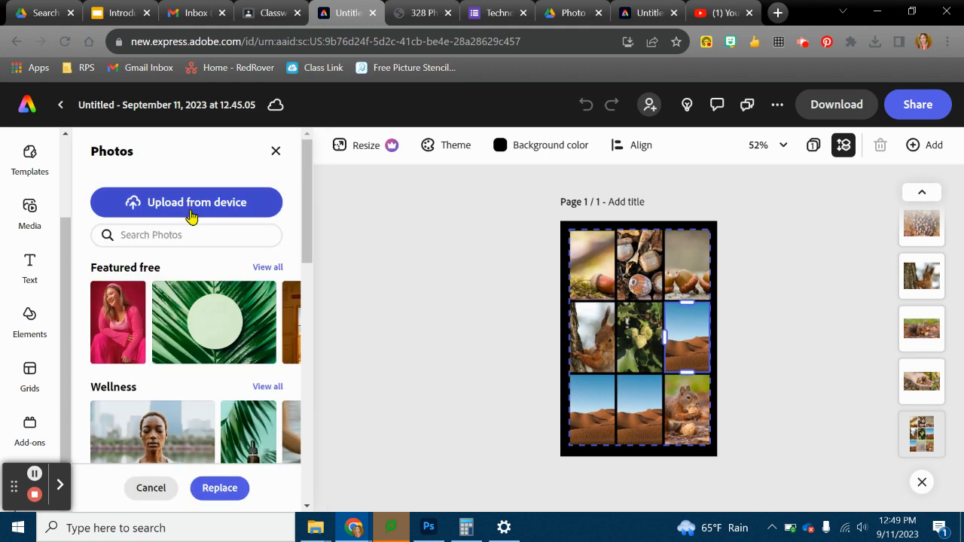
pyautogui.click(190, 215)
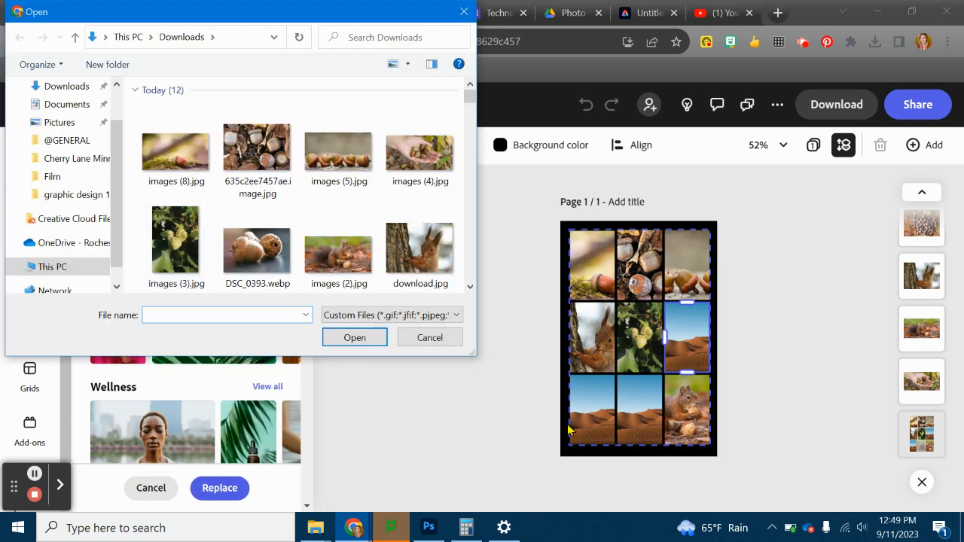
pyautogui.scroll(-2, 333, 176)
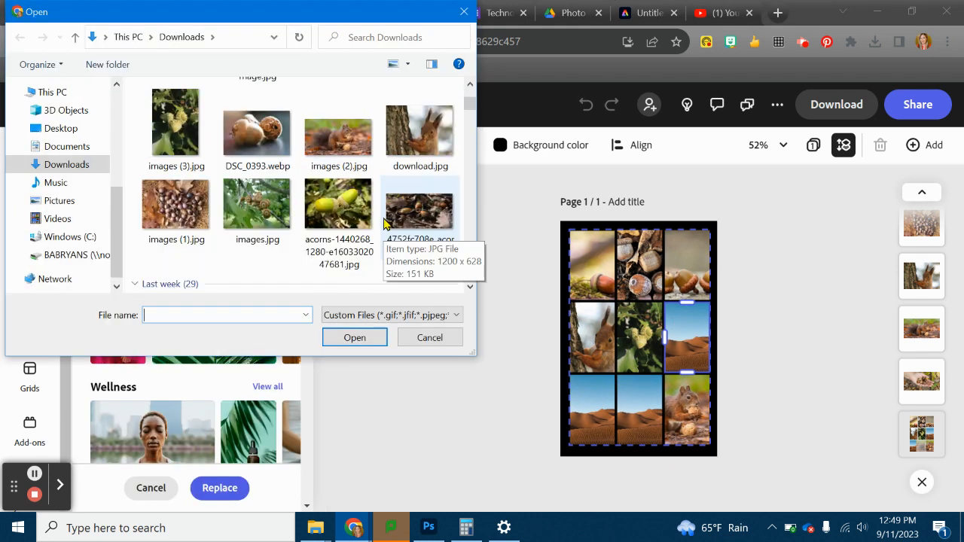
pyautogui.doubleClick(175, 205)
# Replace the placeholder in the first cell of the grid's third row with acorns-1440268_1280-e1603302047681.jpg from Downloads
pyautogui.click(605, 423)
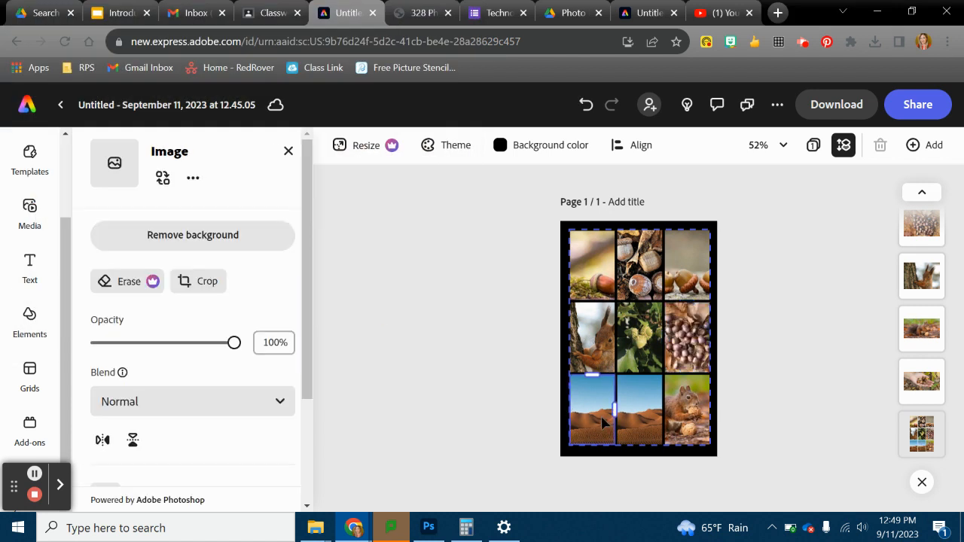
pyautogui.click(165, 179)
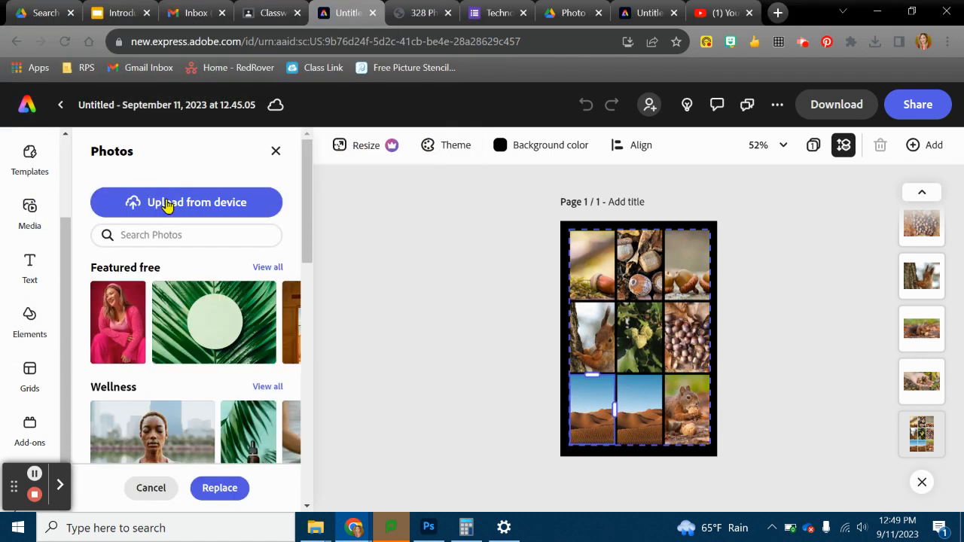
pyautogui.click(170, 204)
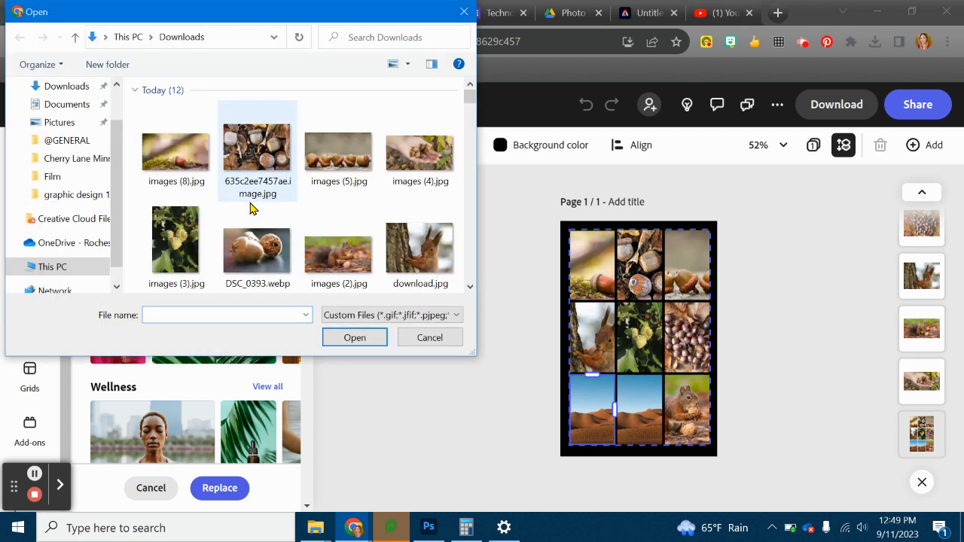
pyautogui.scroll(-3, 259, 211)
pyautogui.doubleClick(341, 215)
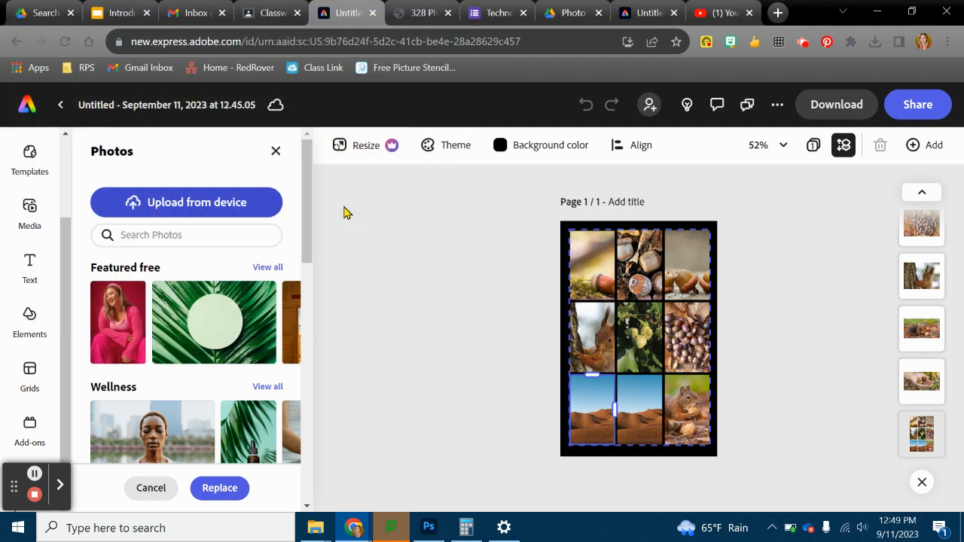
# Replace the placeholder in the middle cell of the grid's third row with 4752fc708e_acorns-1200x628.jpg from Downloads
pyautogui.click(635, 411)
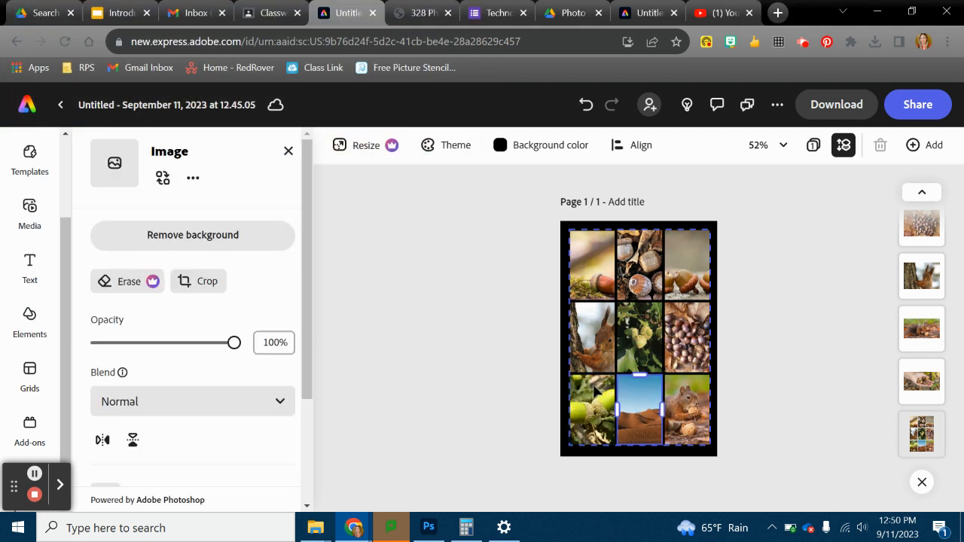
pyautogui.click(160, 183)
pyautogui.click(169, 204)
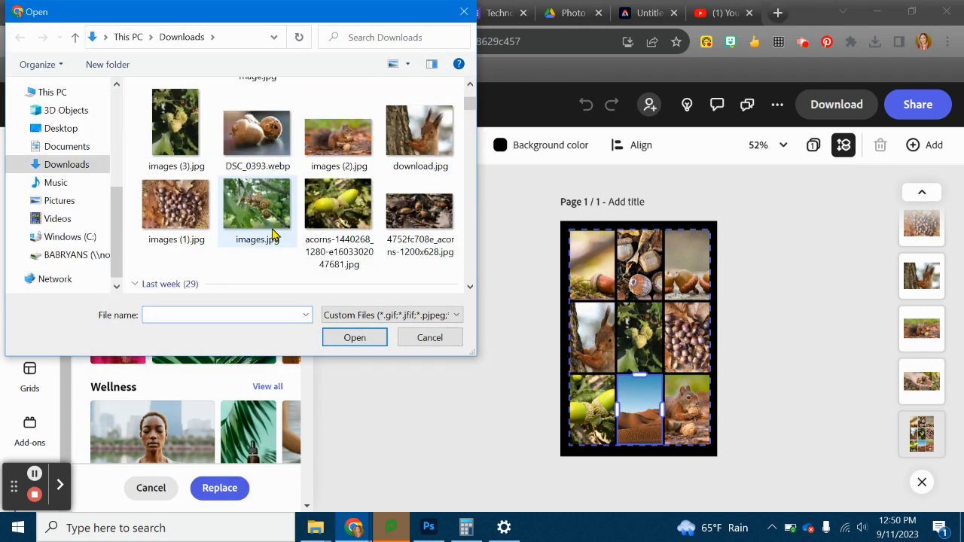
pyautogui.doubleClick(420, 211)
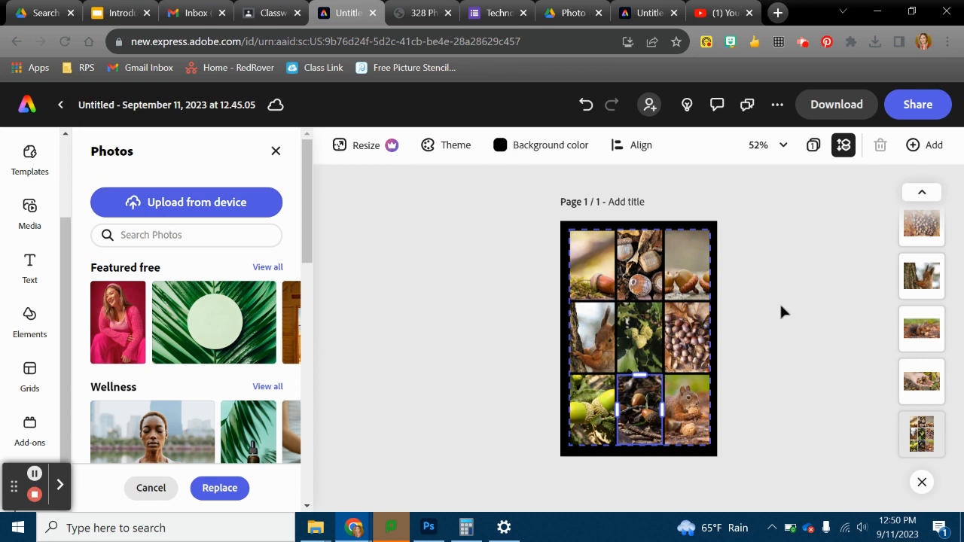
pyautogui.click(785, 305)
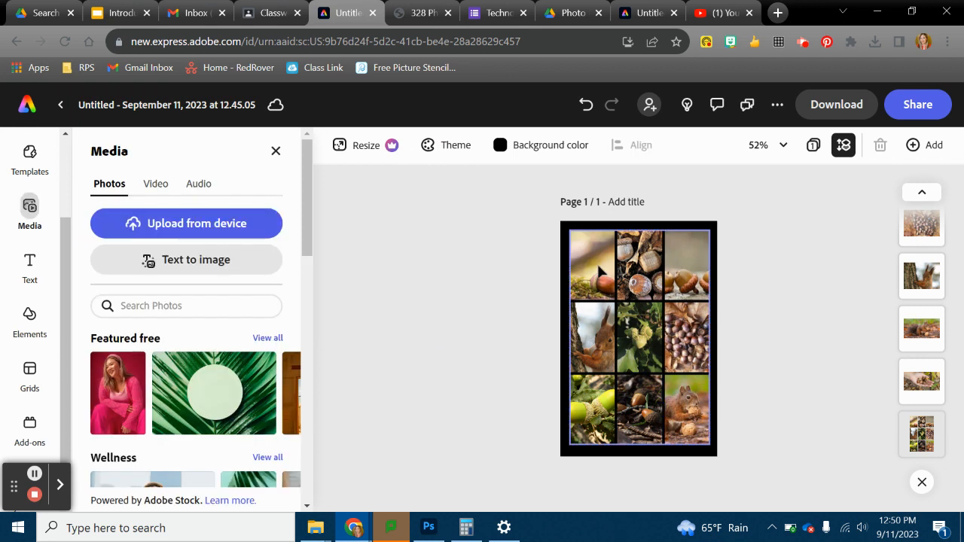
# Shift the single-acorn photo to the left inside the first cell of the first row so the whole acorn shows
pyautogui.doubleClick(593, 267)
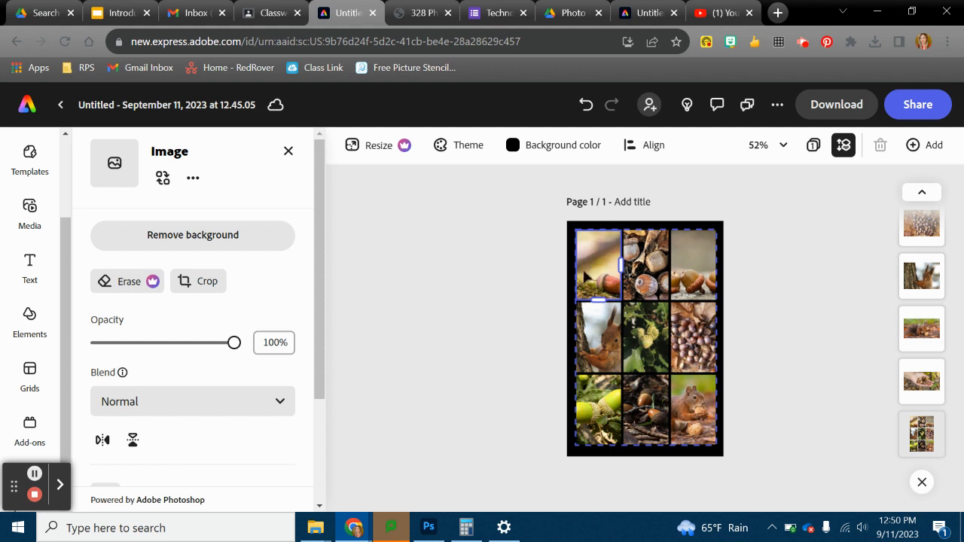
pyautogui.moveTo(607, 279)
pyautogui.mouseDown()
pyautogui.moveTo(588, 265)
pyautogui.moveTo(589, 273)
pyautogui.mouseUp()
pyautogui.click(793, 303)
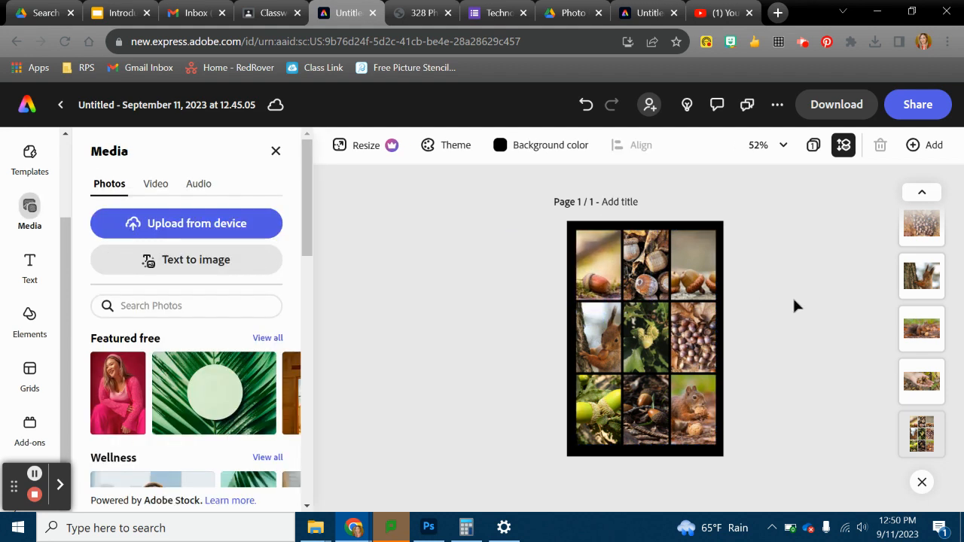
pyautogui.click(660, 258)
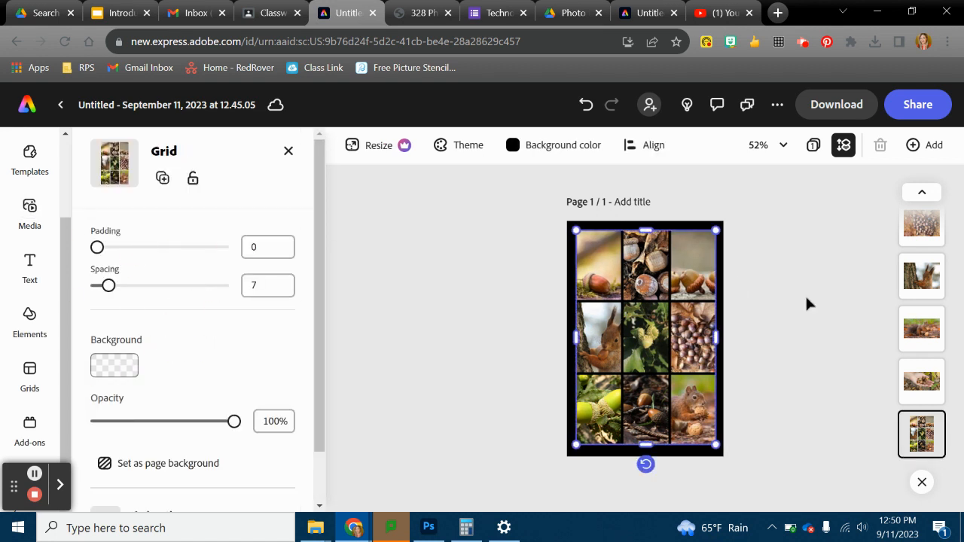
pyautogui.click(772, 283)
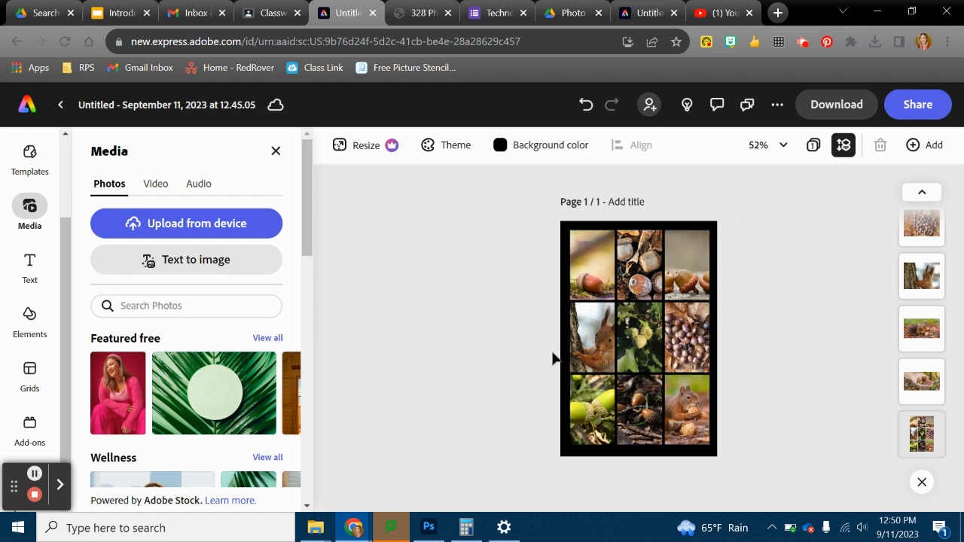
# Download the finished collage in PNG format
pyautogui.click(831, 103)
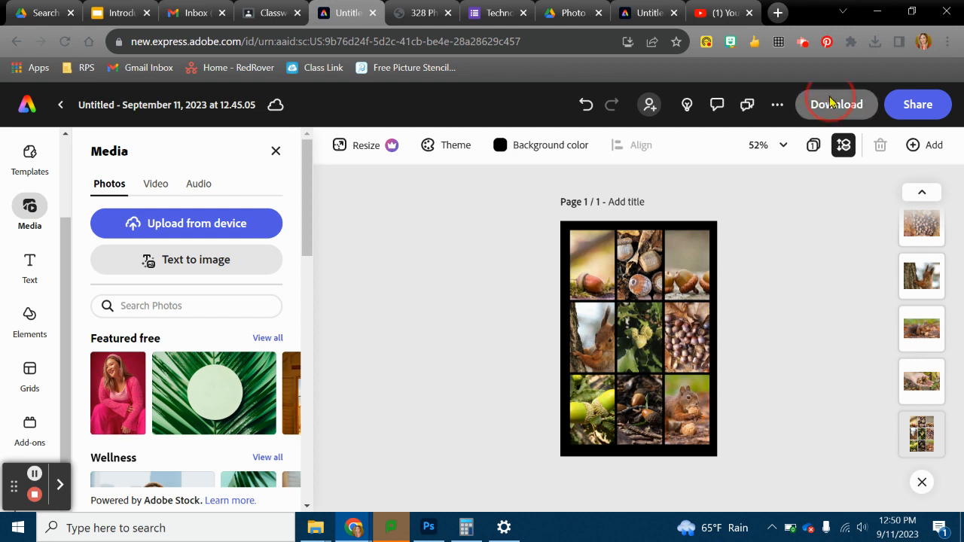
pyautogui.click(745, 205)
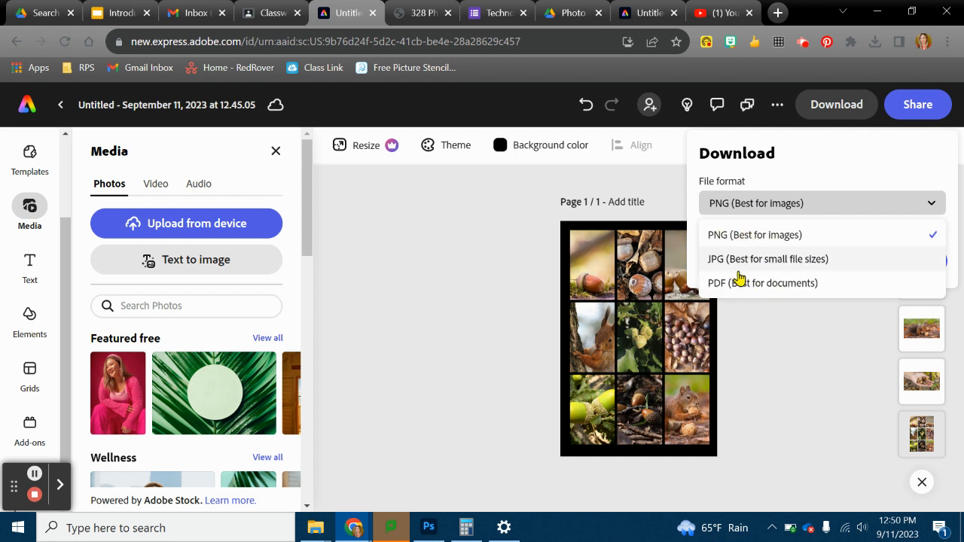
pyautogui.click(772, 235)
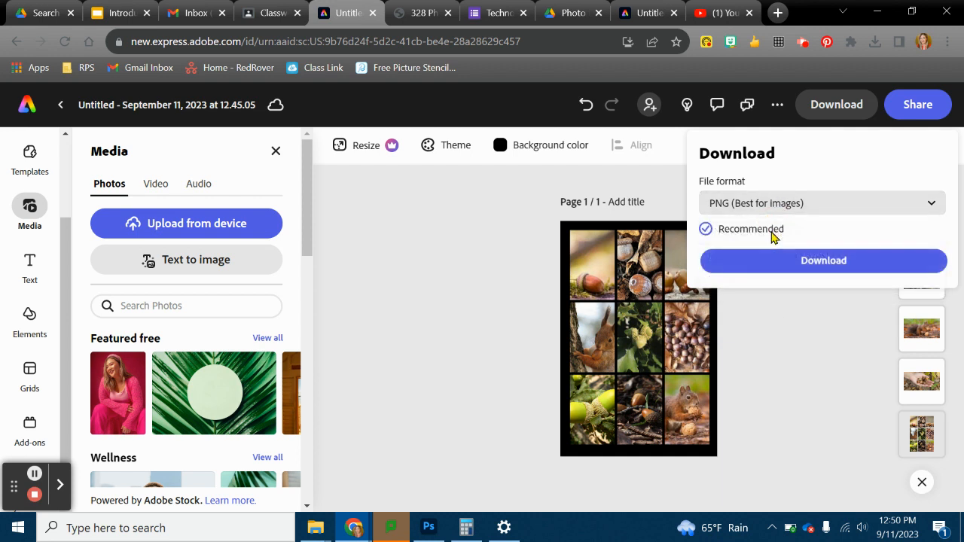
pyautogui.click(800, 264)
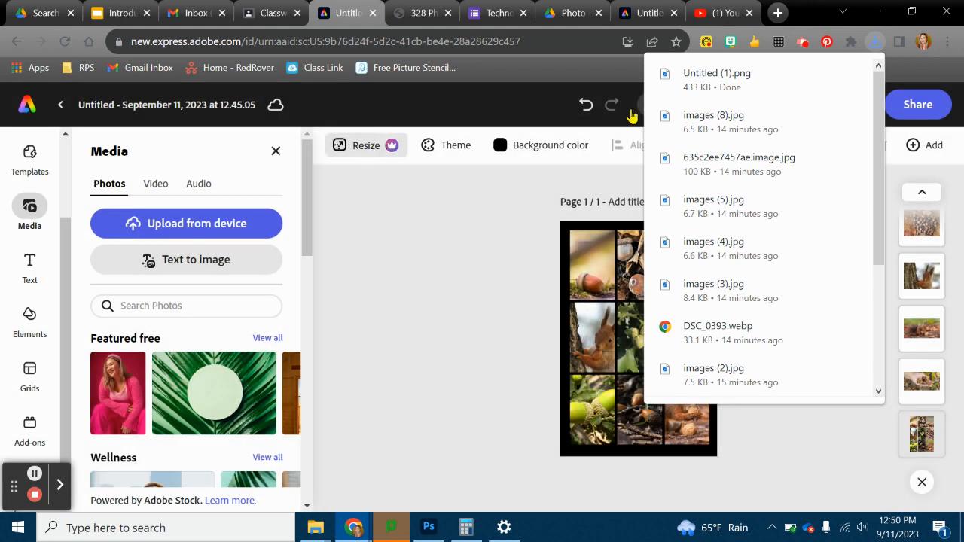
# Open the downloaded Untitled (1).png, examine the collage photos up close, and close the image viewer
pyautogui.click(704, 78)
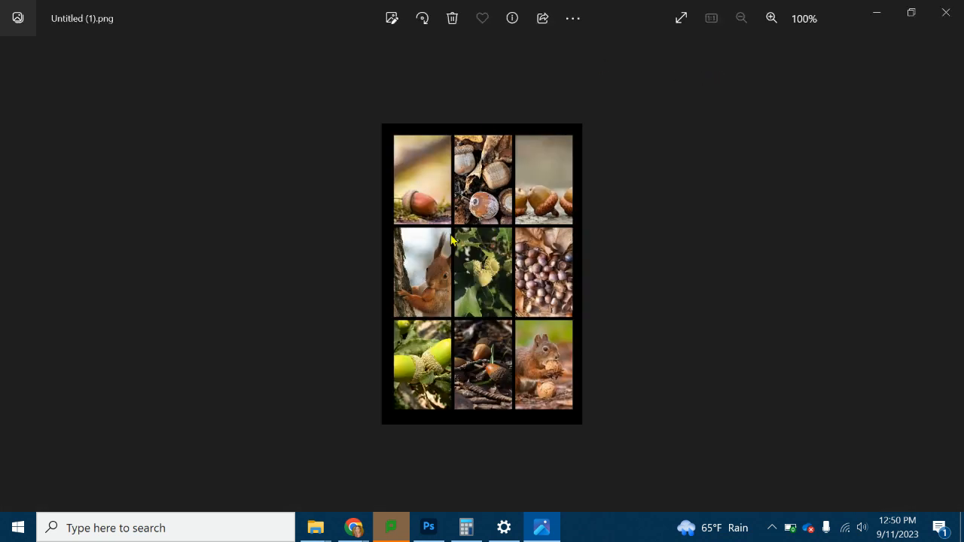
pyautogui.scroll(3, 477, 243)
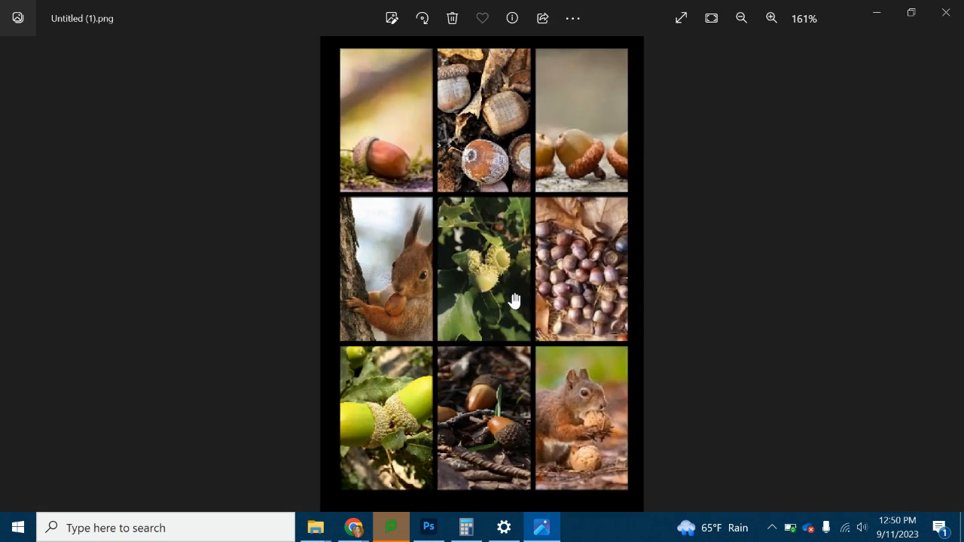
pyautogui.scroll(1, 515, 301)
pyautogui.moveTo(622, 259); pyautogui.dragTo(606, 136)
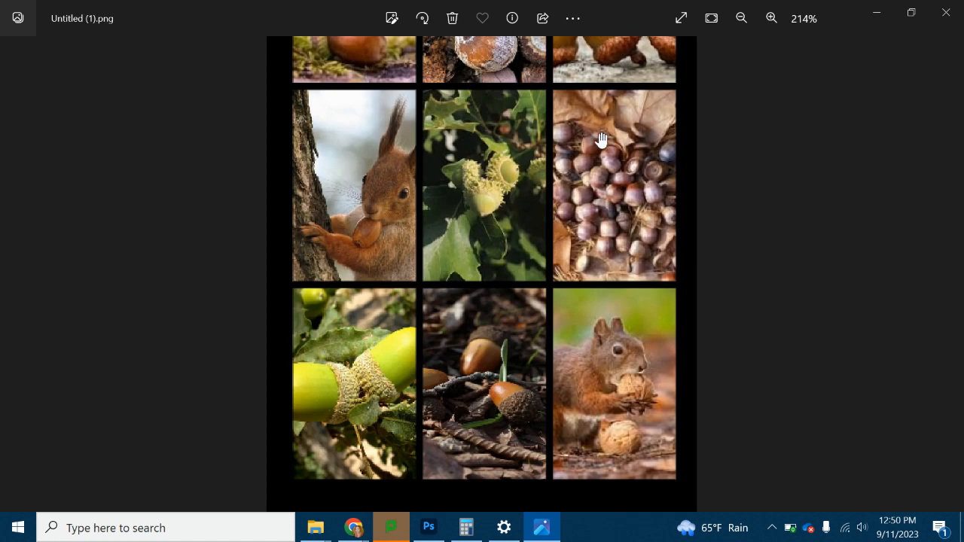
pyautogui.moveTo(629, 137); pyautogui.dragTo(631, 344)
pyautogui.click(945, 3)
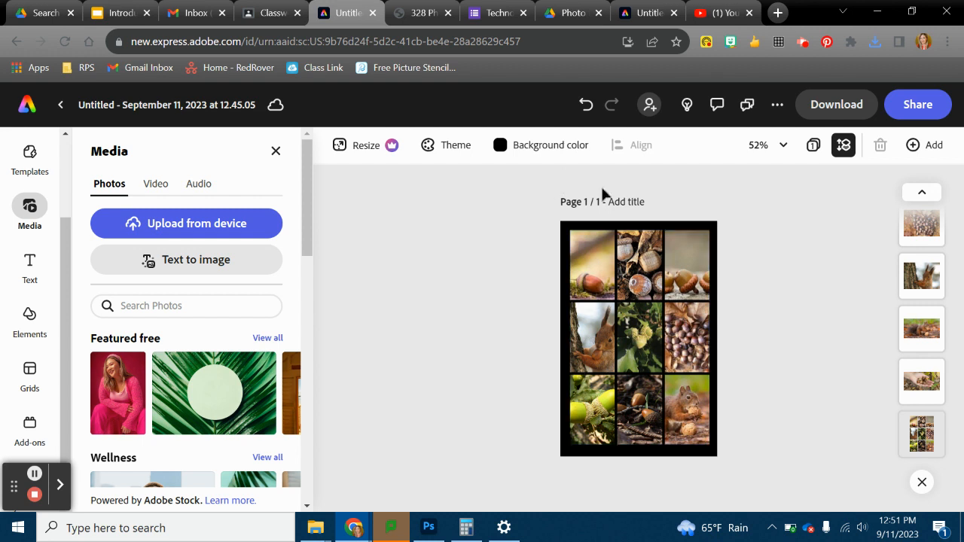
# Rename the project as collage
pyautogui.click(117, 104)
pyautogui.write('coll')
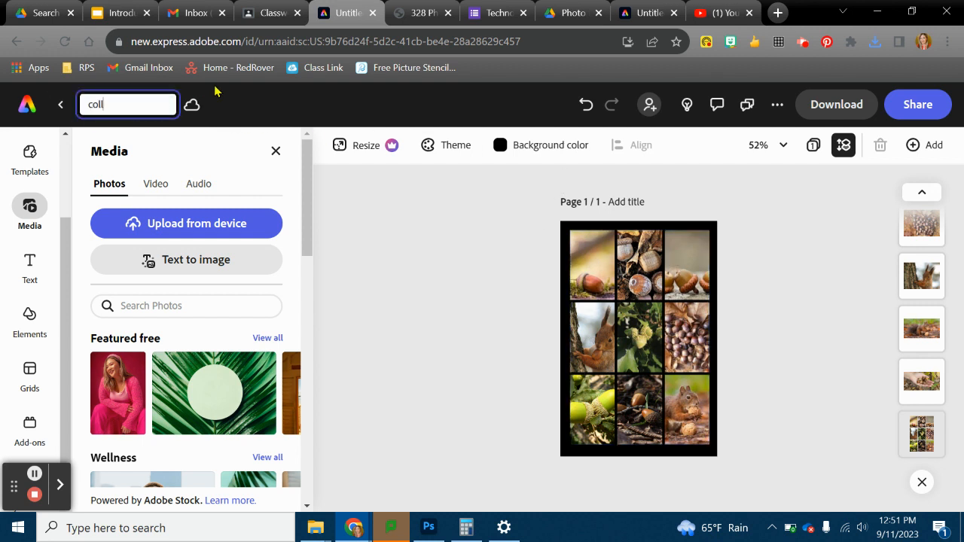
pyautogui.write('age')
pyautogui.press('Return')
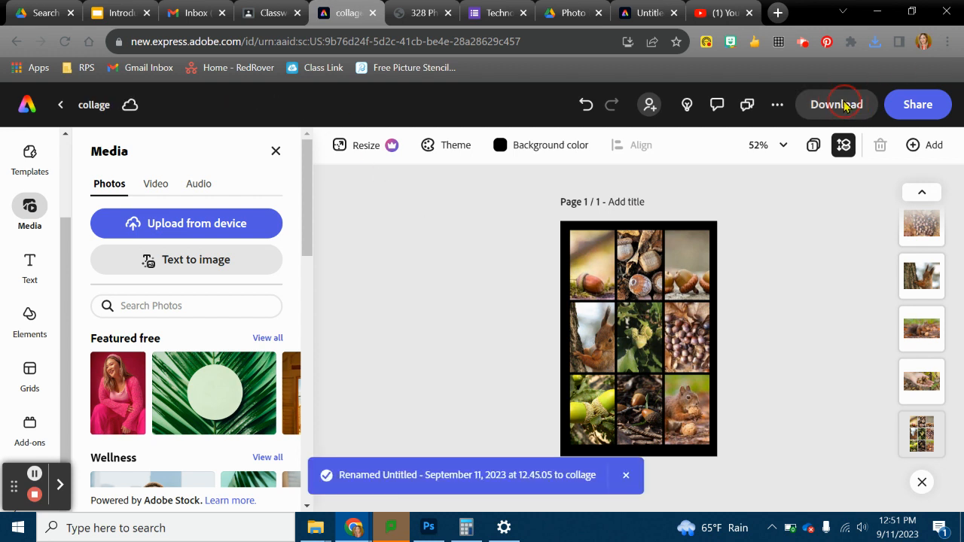
# Download the renamed project as collage.png and check the image in the viewer
pyautogui.click(840, 104)
pyautogui.click(778, 261)
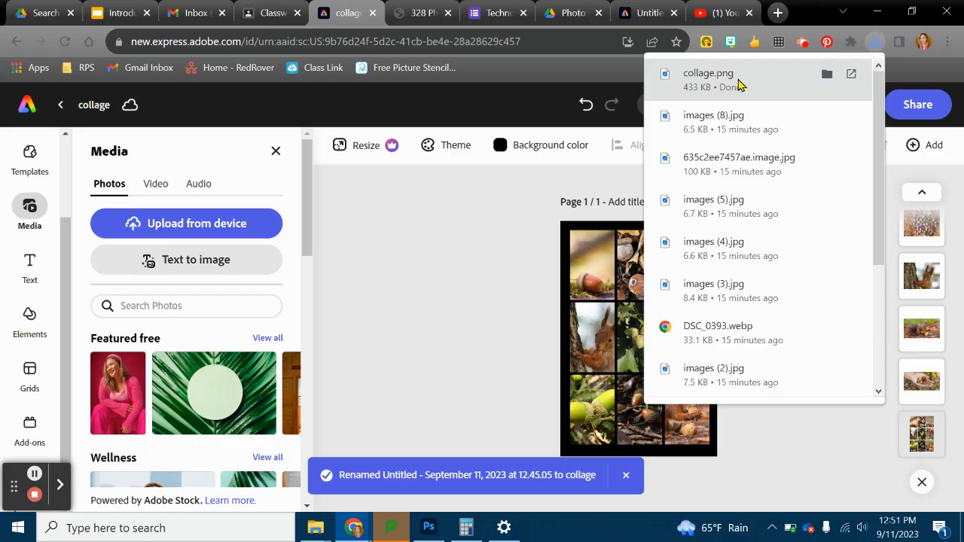
pyautogui.click(739, 85)
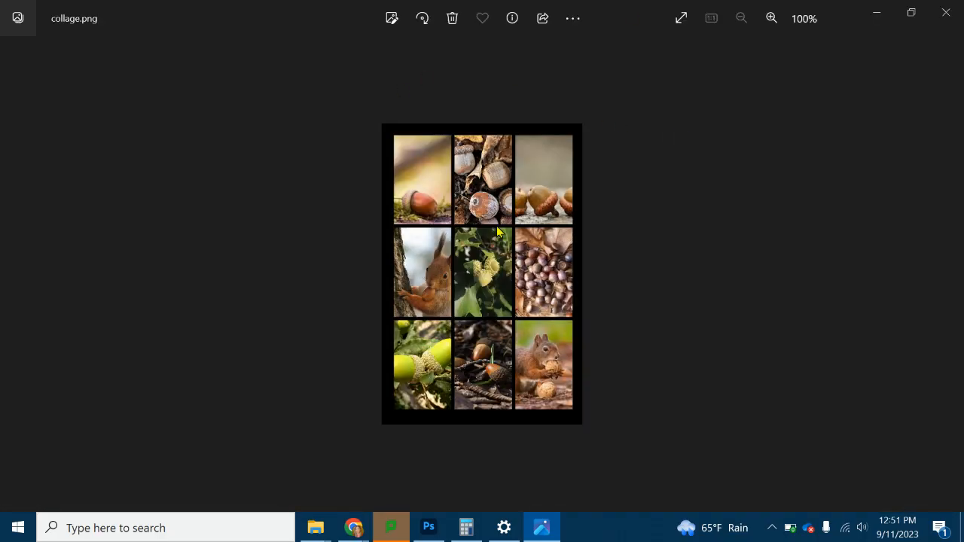
pyautogui.click(946, 12)
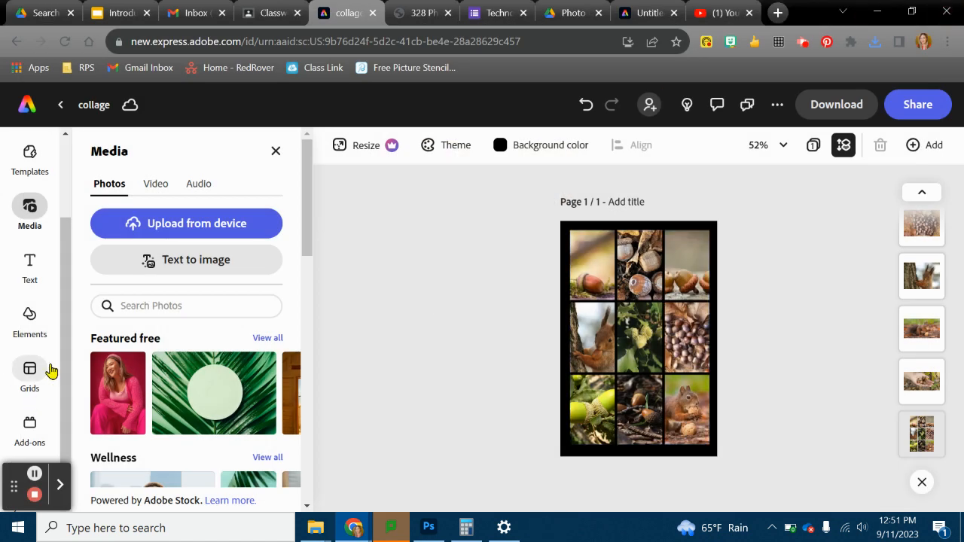
pyautogui.moveTo(50, 371)
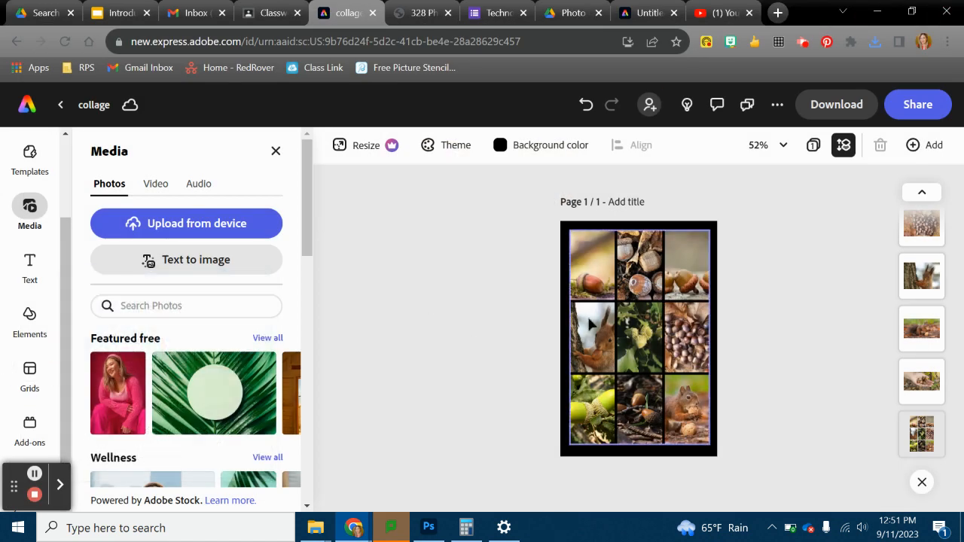
pyautogui.click(803, 46)
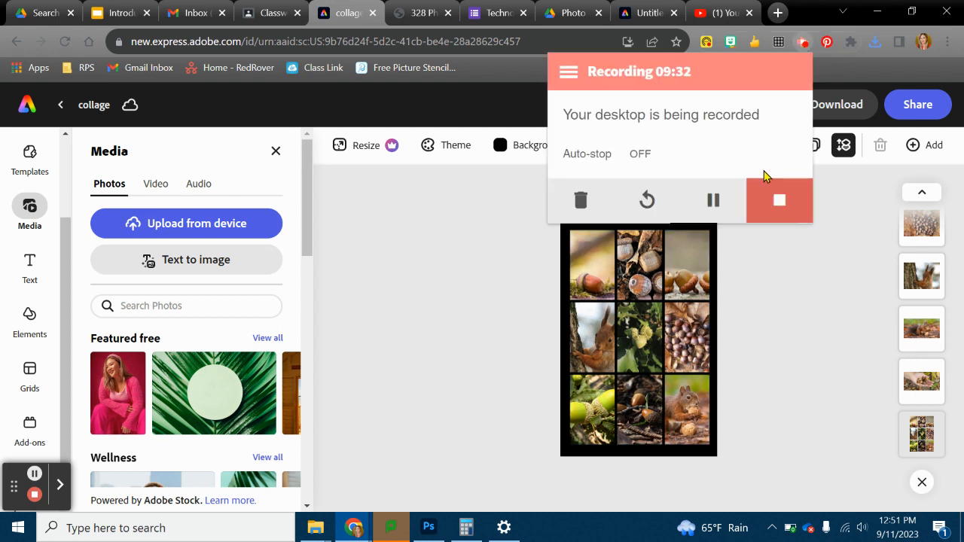